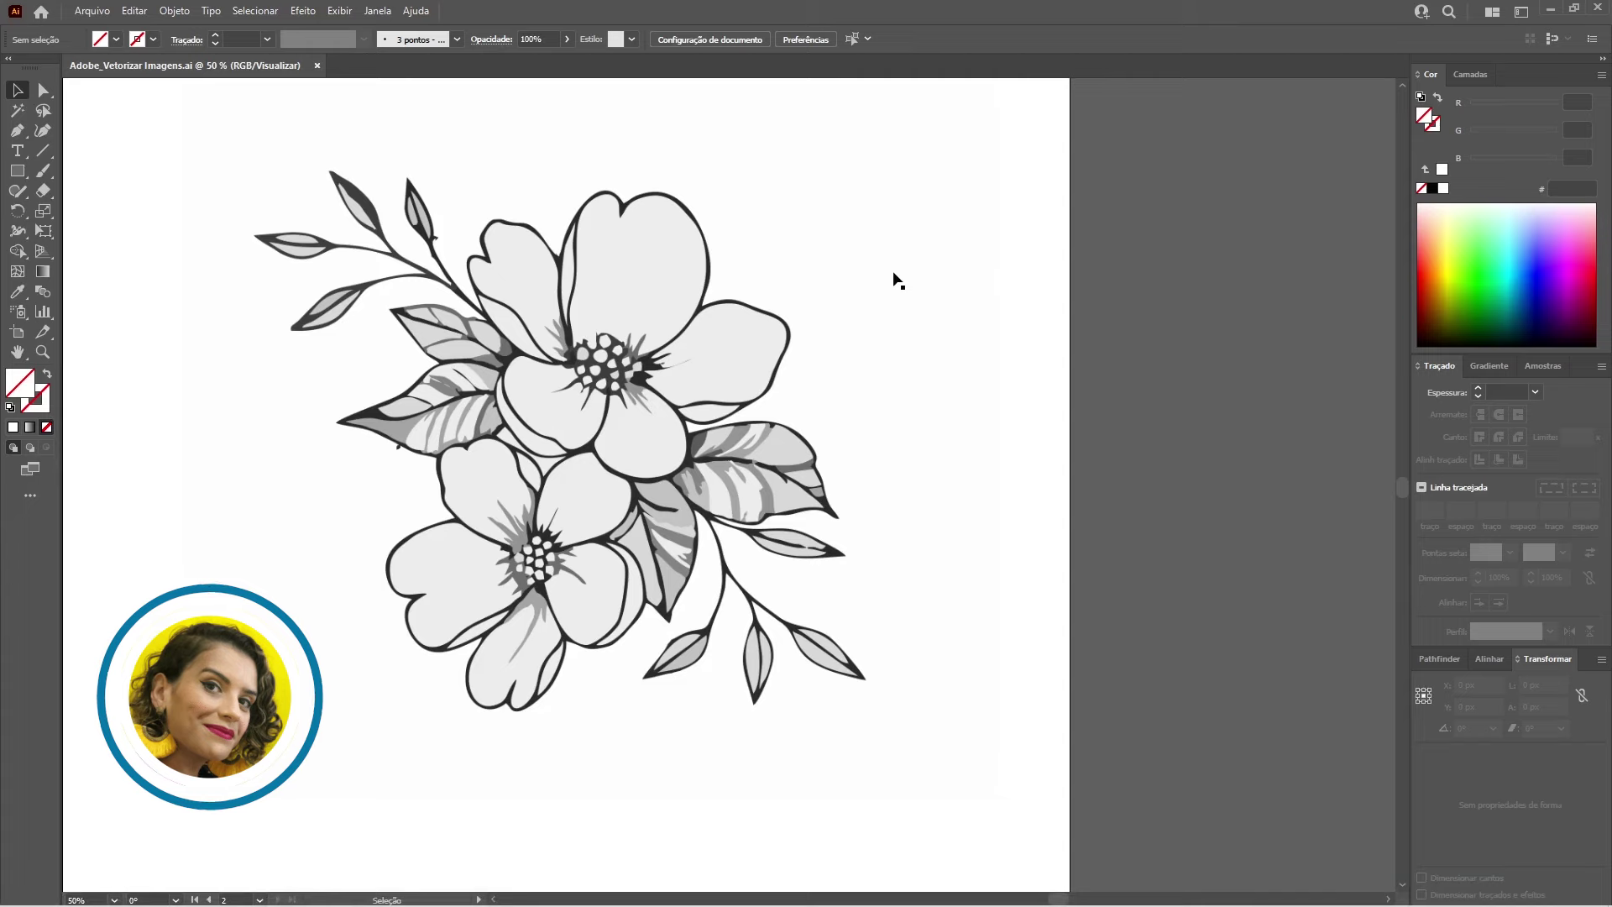
Step: Select the flower illustration and show the Image Trace (Traçado da imagem) settings
click(590, 375)
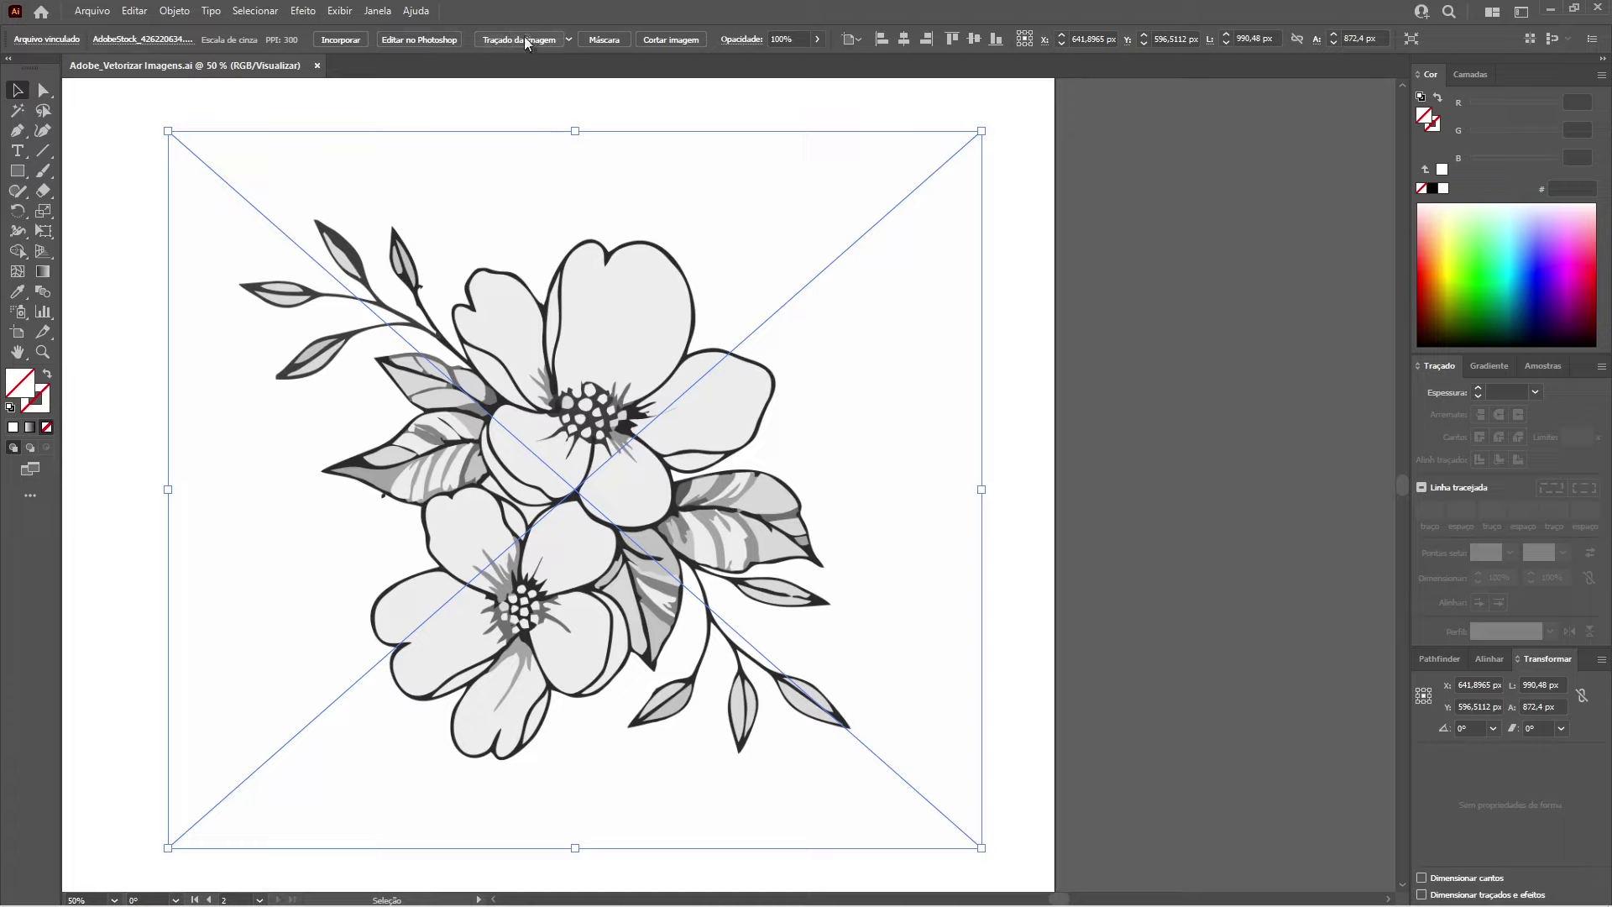
click(379, 10)
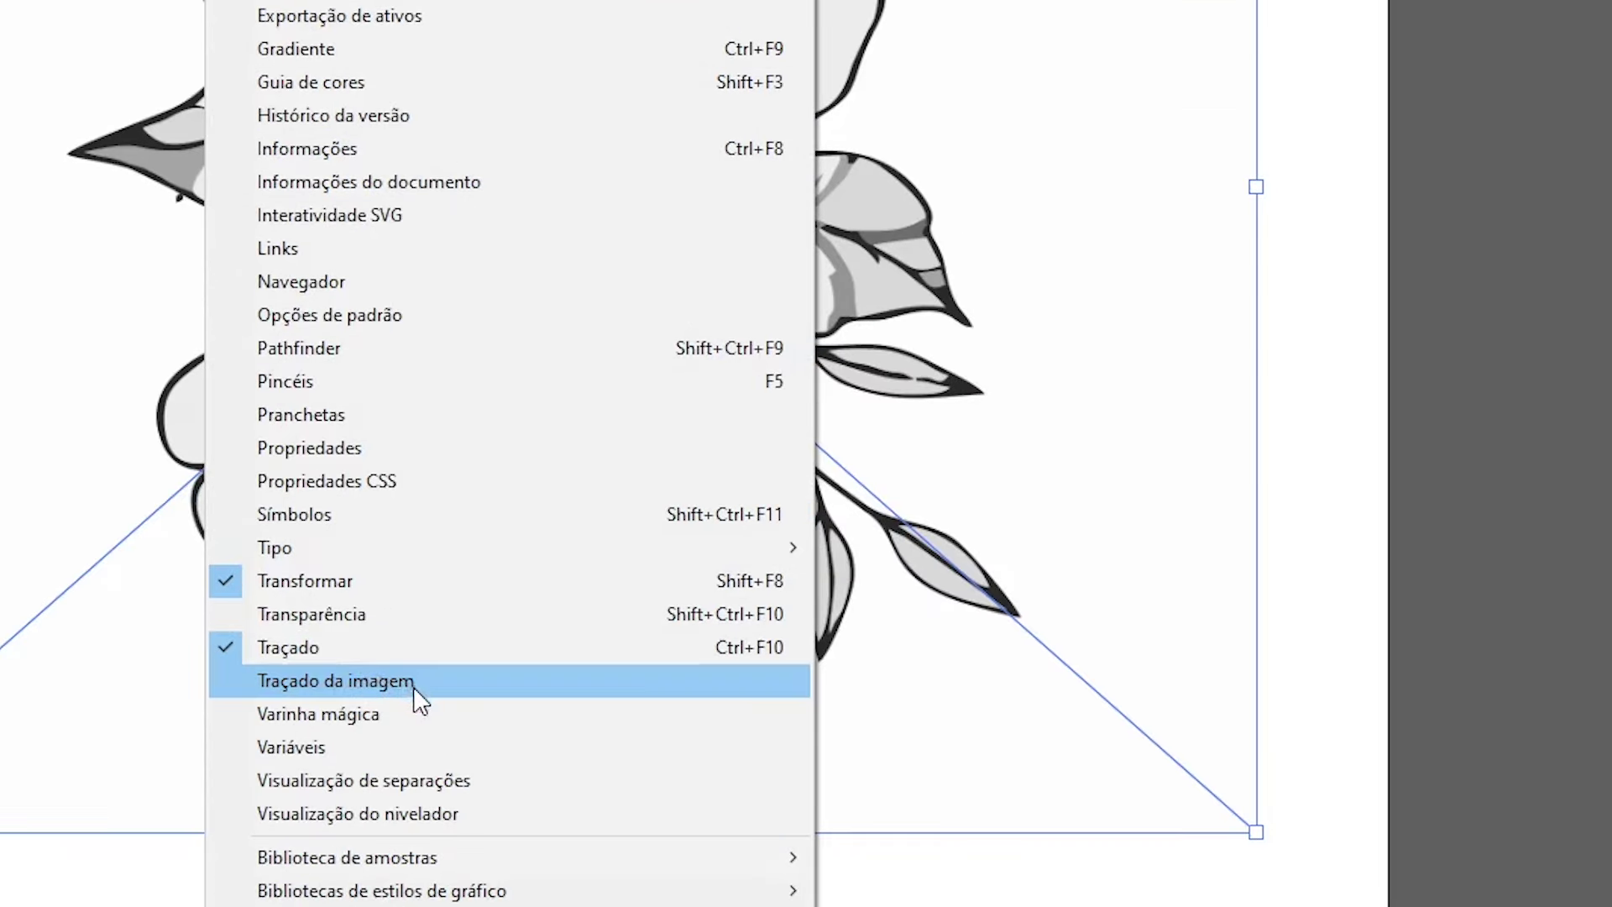
click(417, 682)
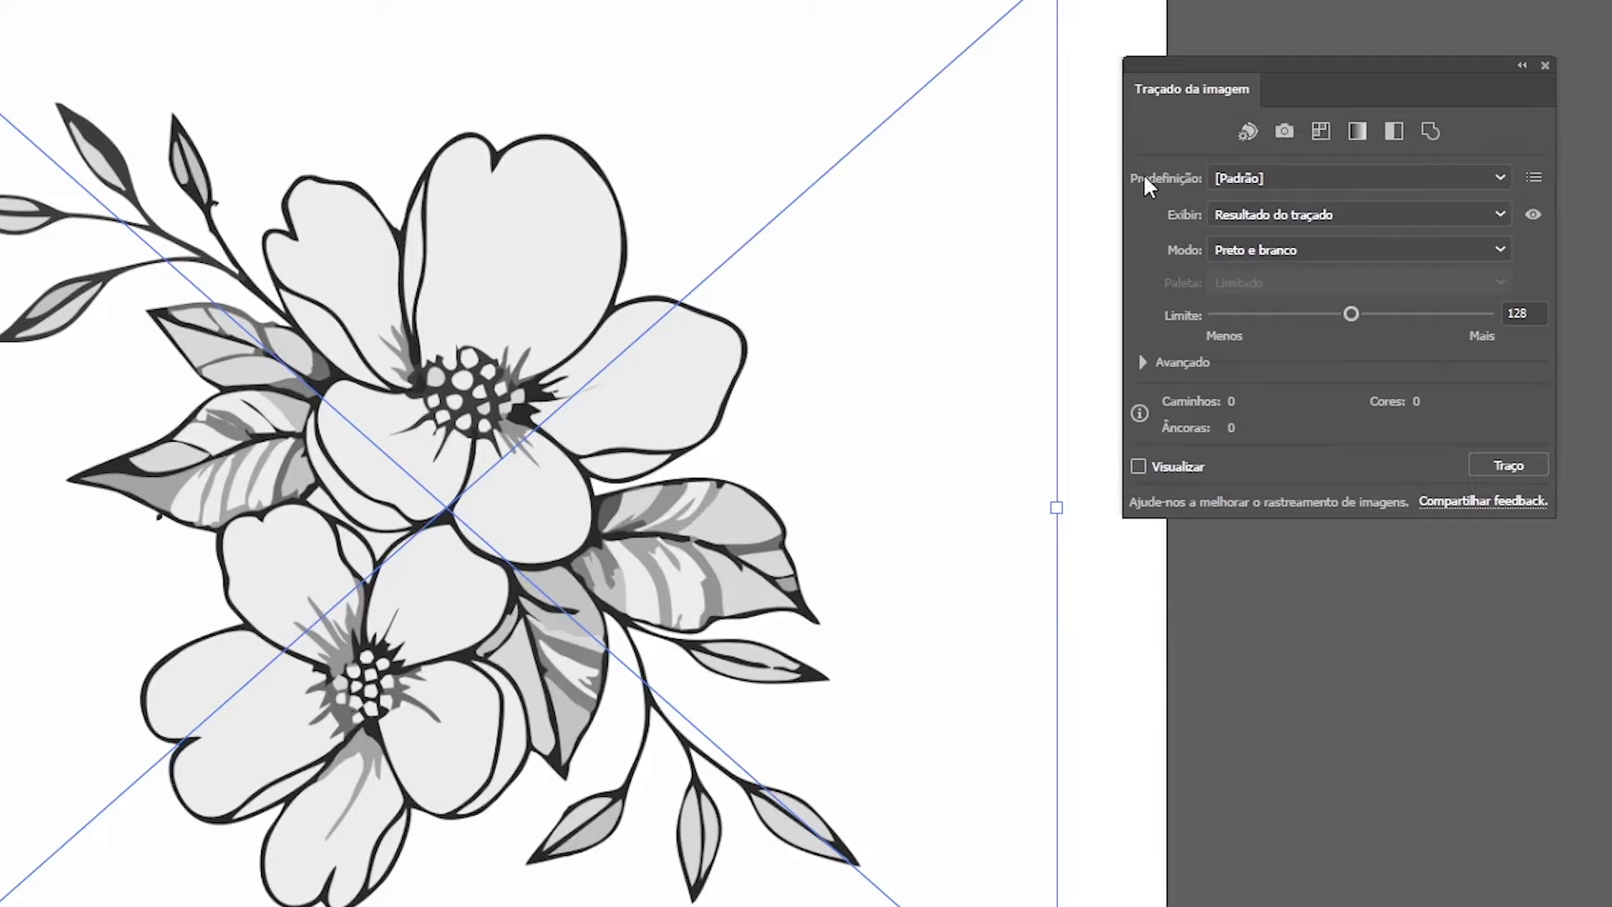
Step: Trace the flower image with the Logotipo preto-e-branco preset and expand the result into editable paths
click(1240, 172)
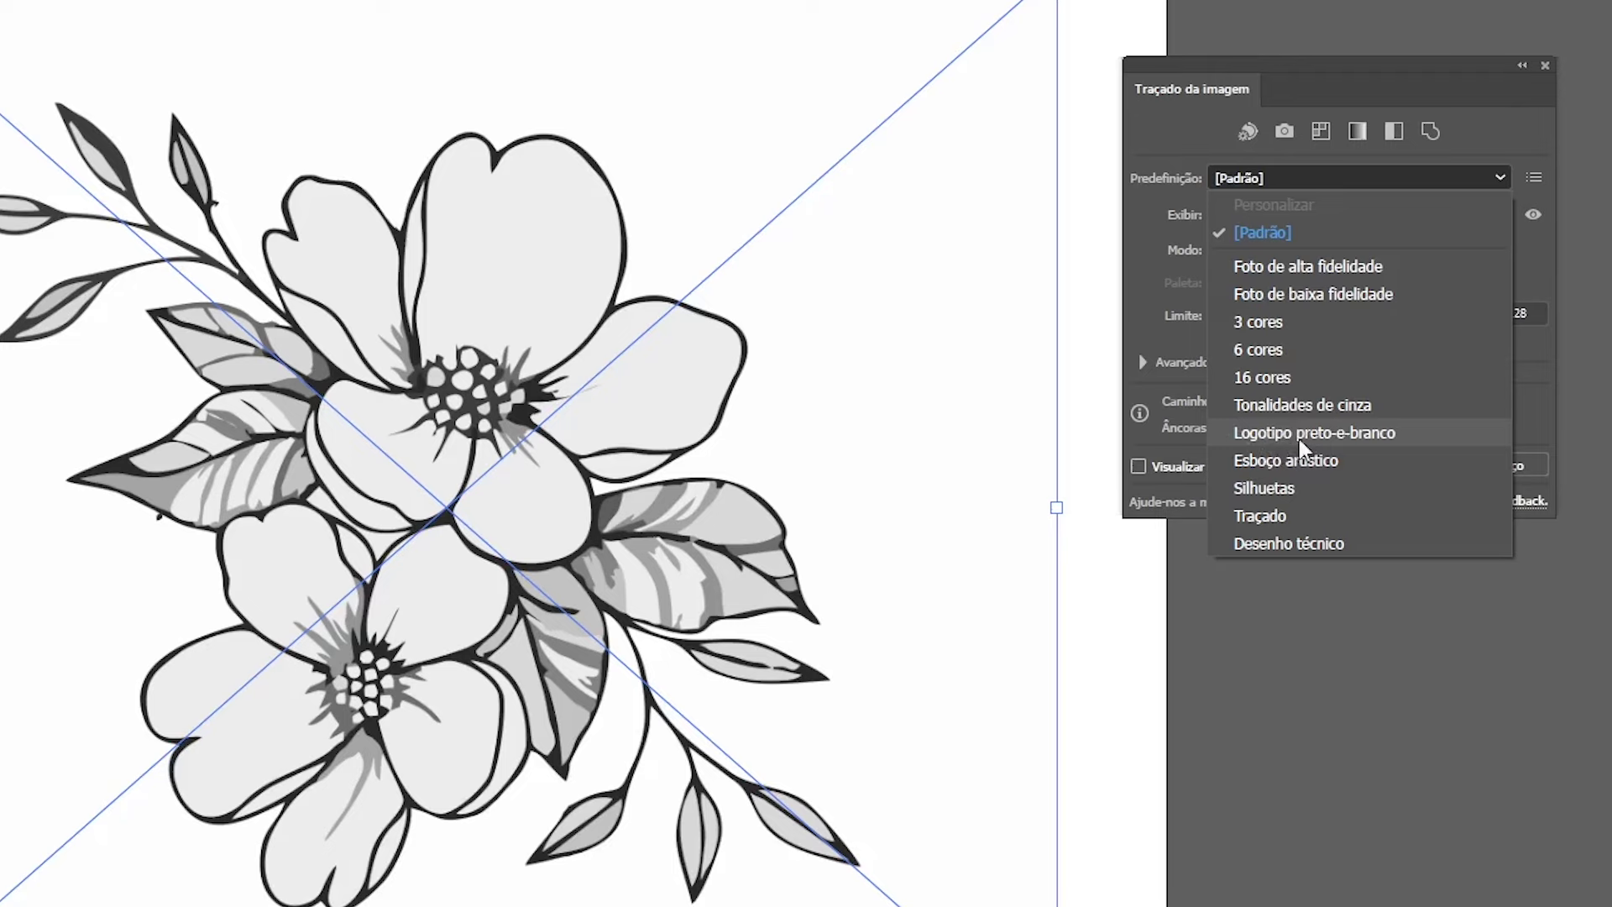
click(1375, 436)
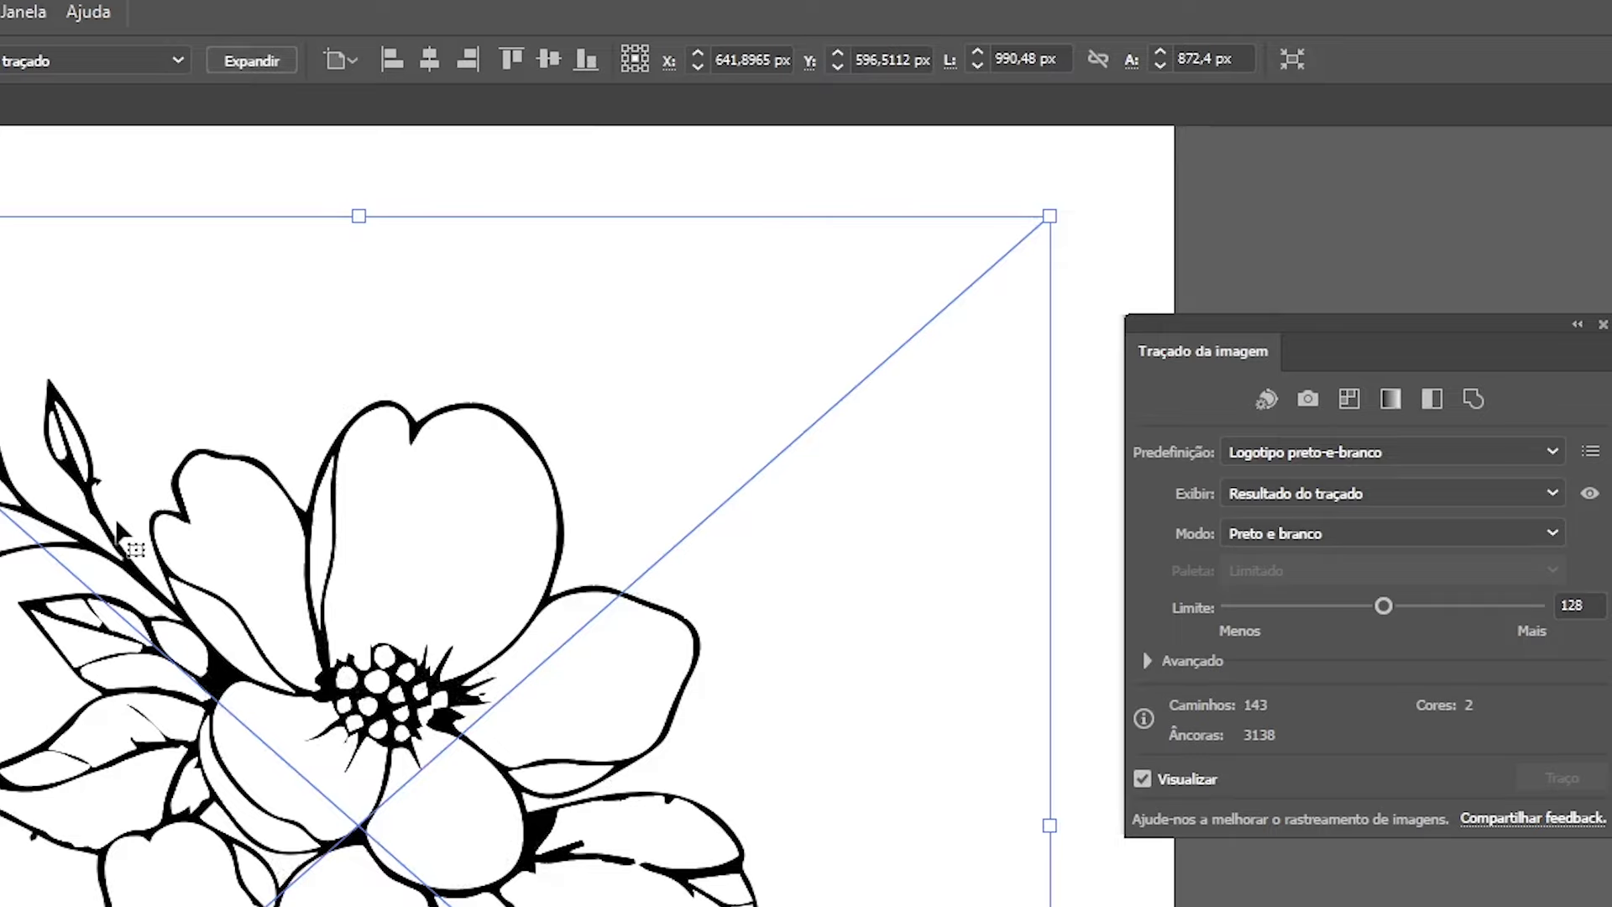
click(254, 60)
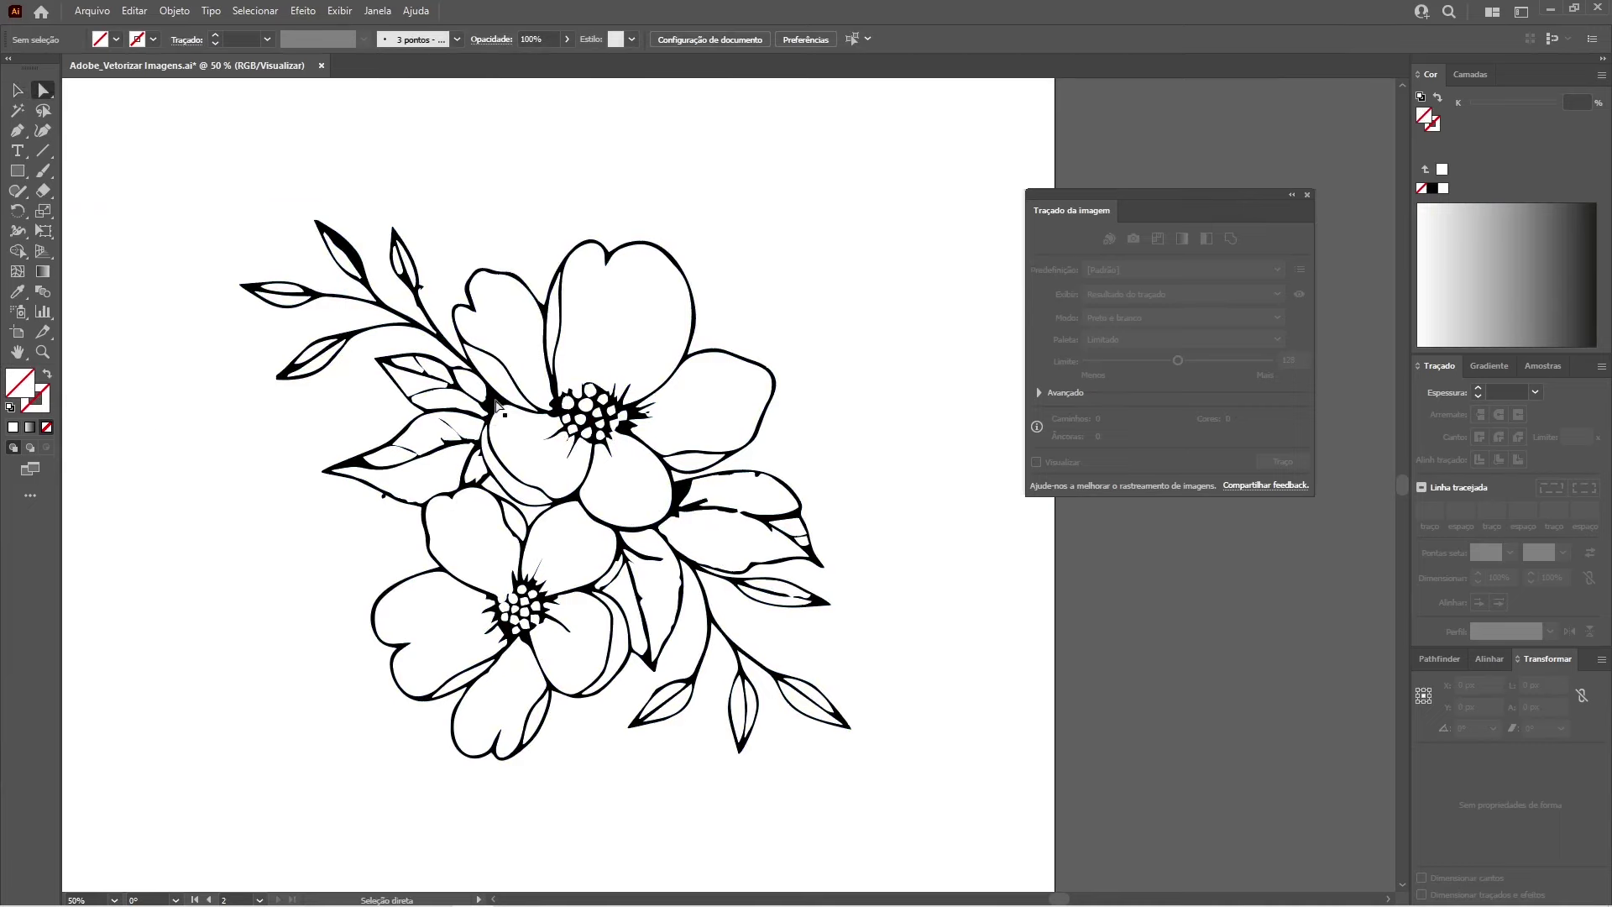
Step: Inspect the anchor points of the expanded flower artwork, as a whole and on the background and individual petals
key(ctrl+a)
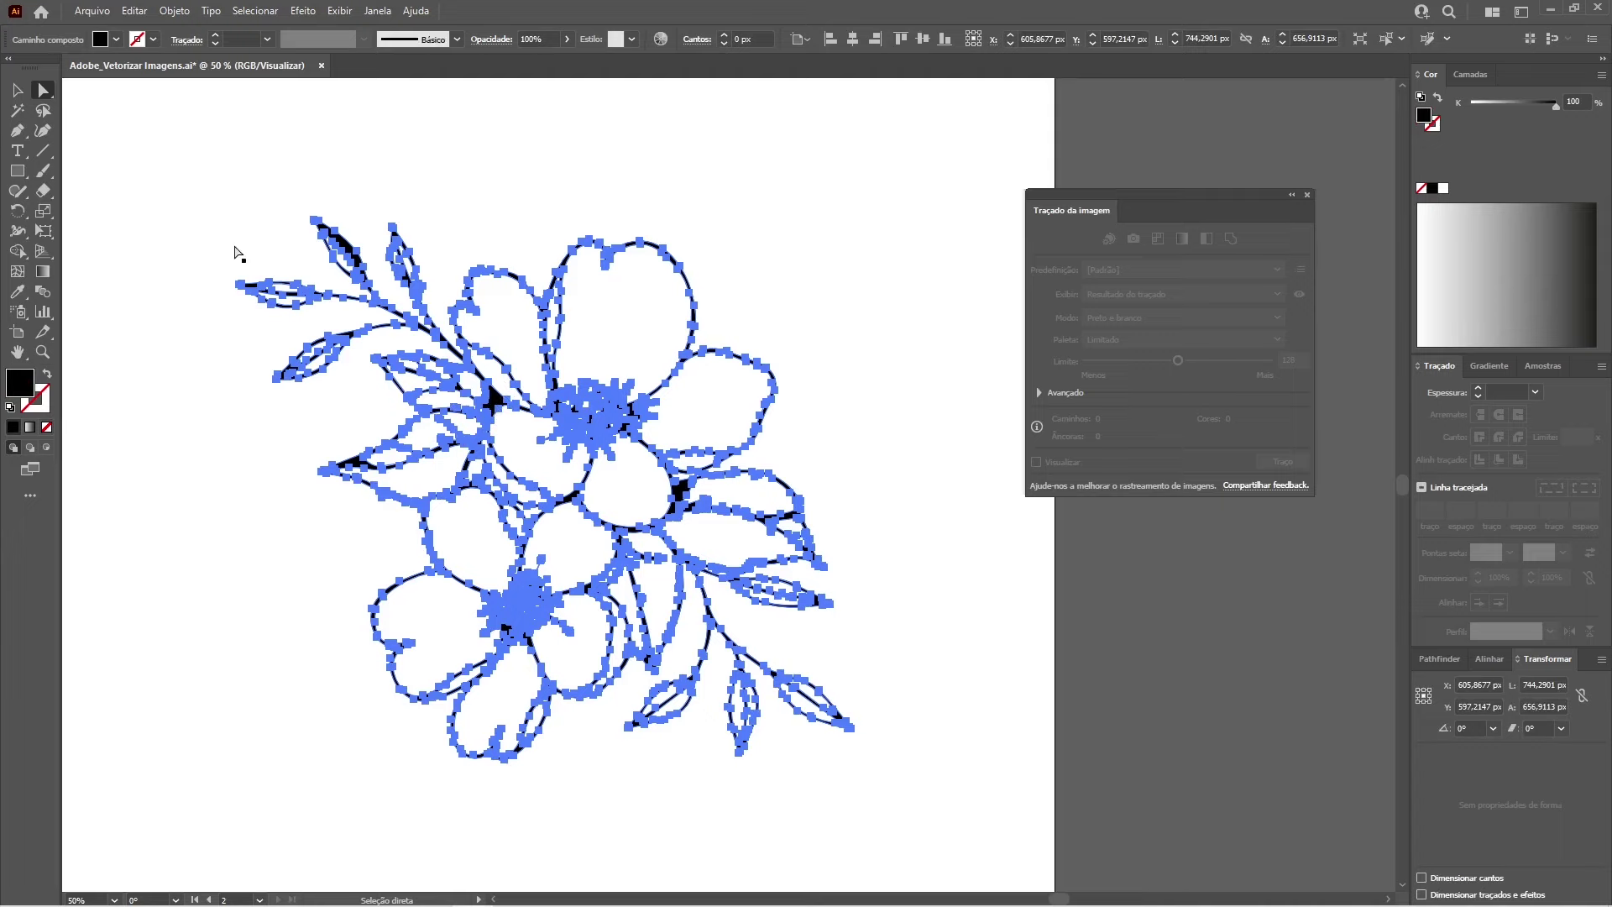
click(163, 410)
click(299, 442)
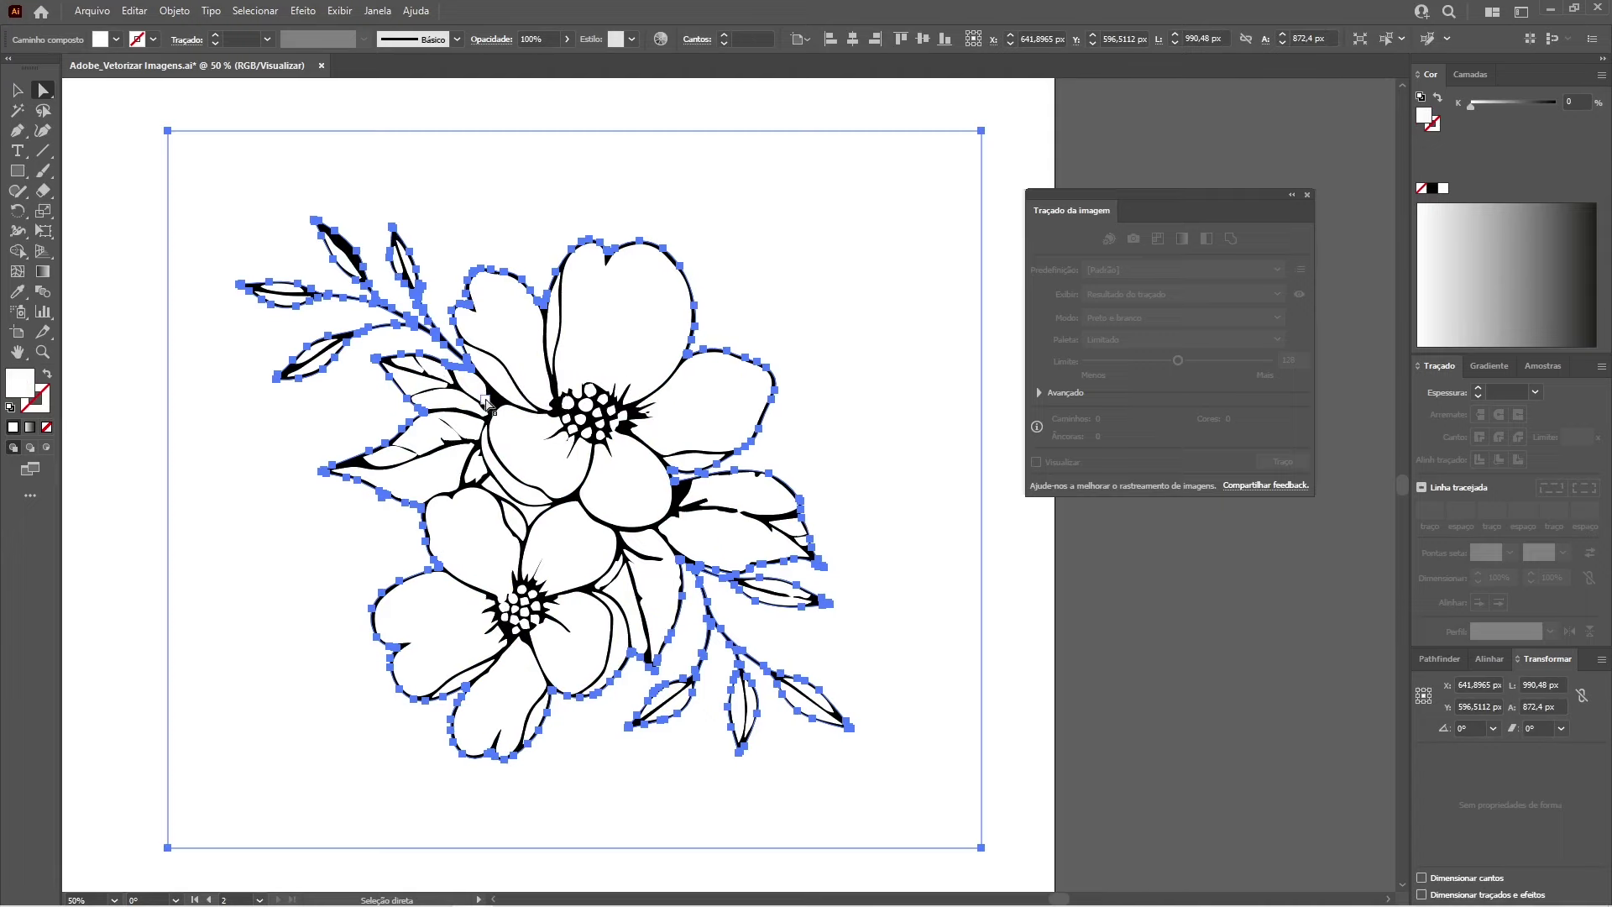
click(434, 313)
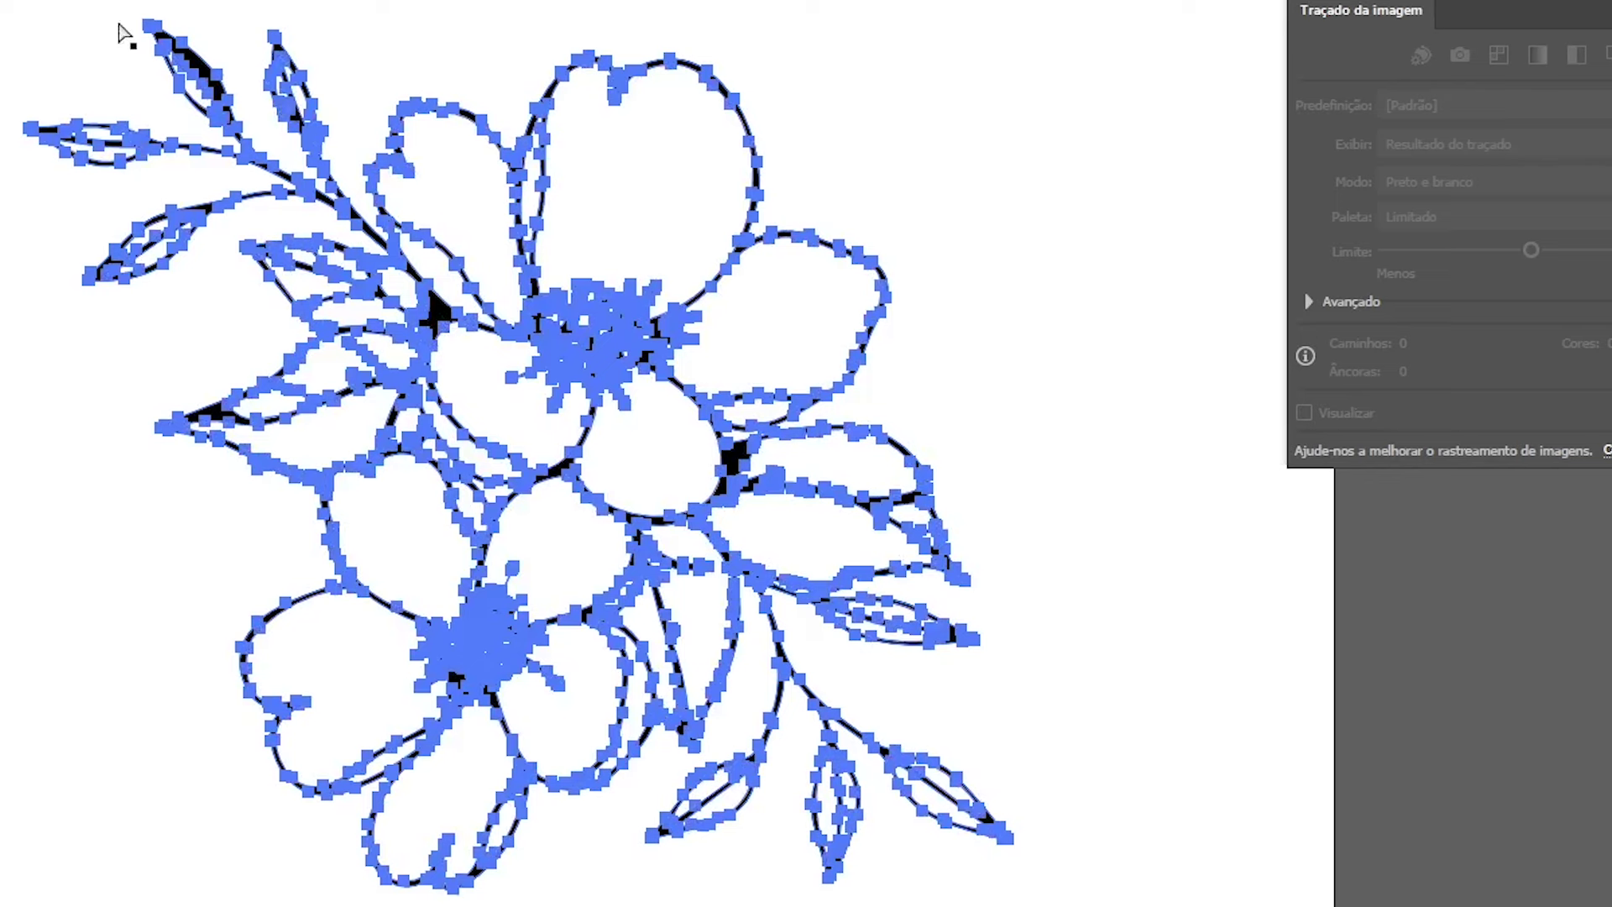
click(160, 518)
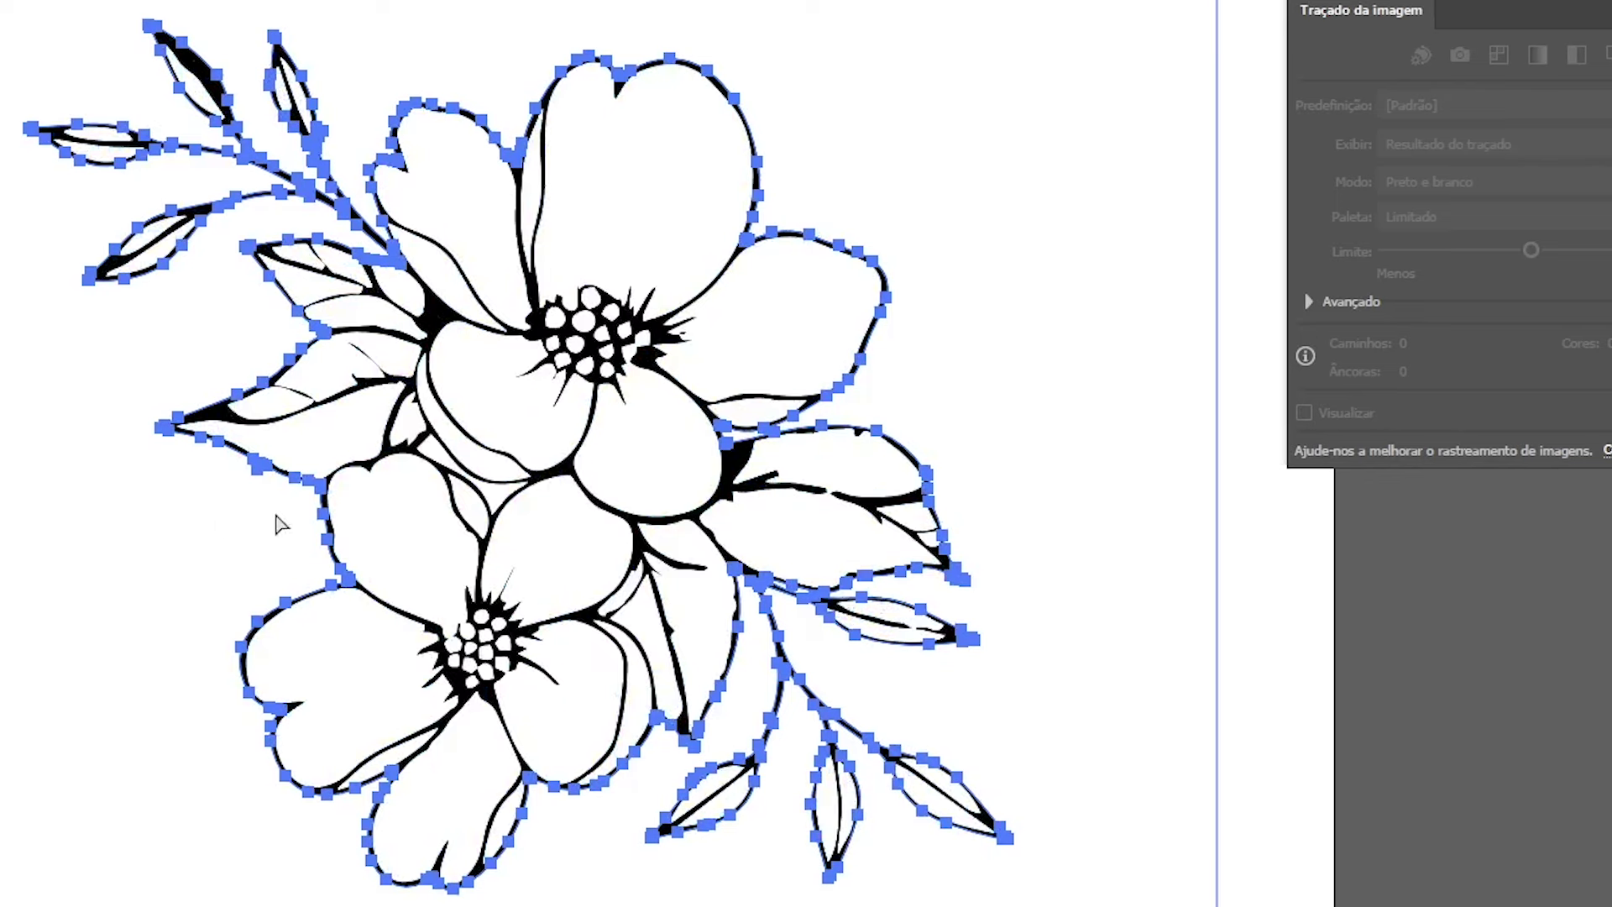
click(417, 550)
click(622, 226)
click(820, 345)
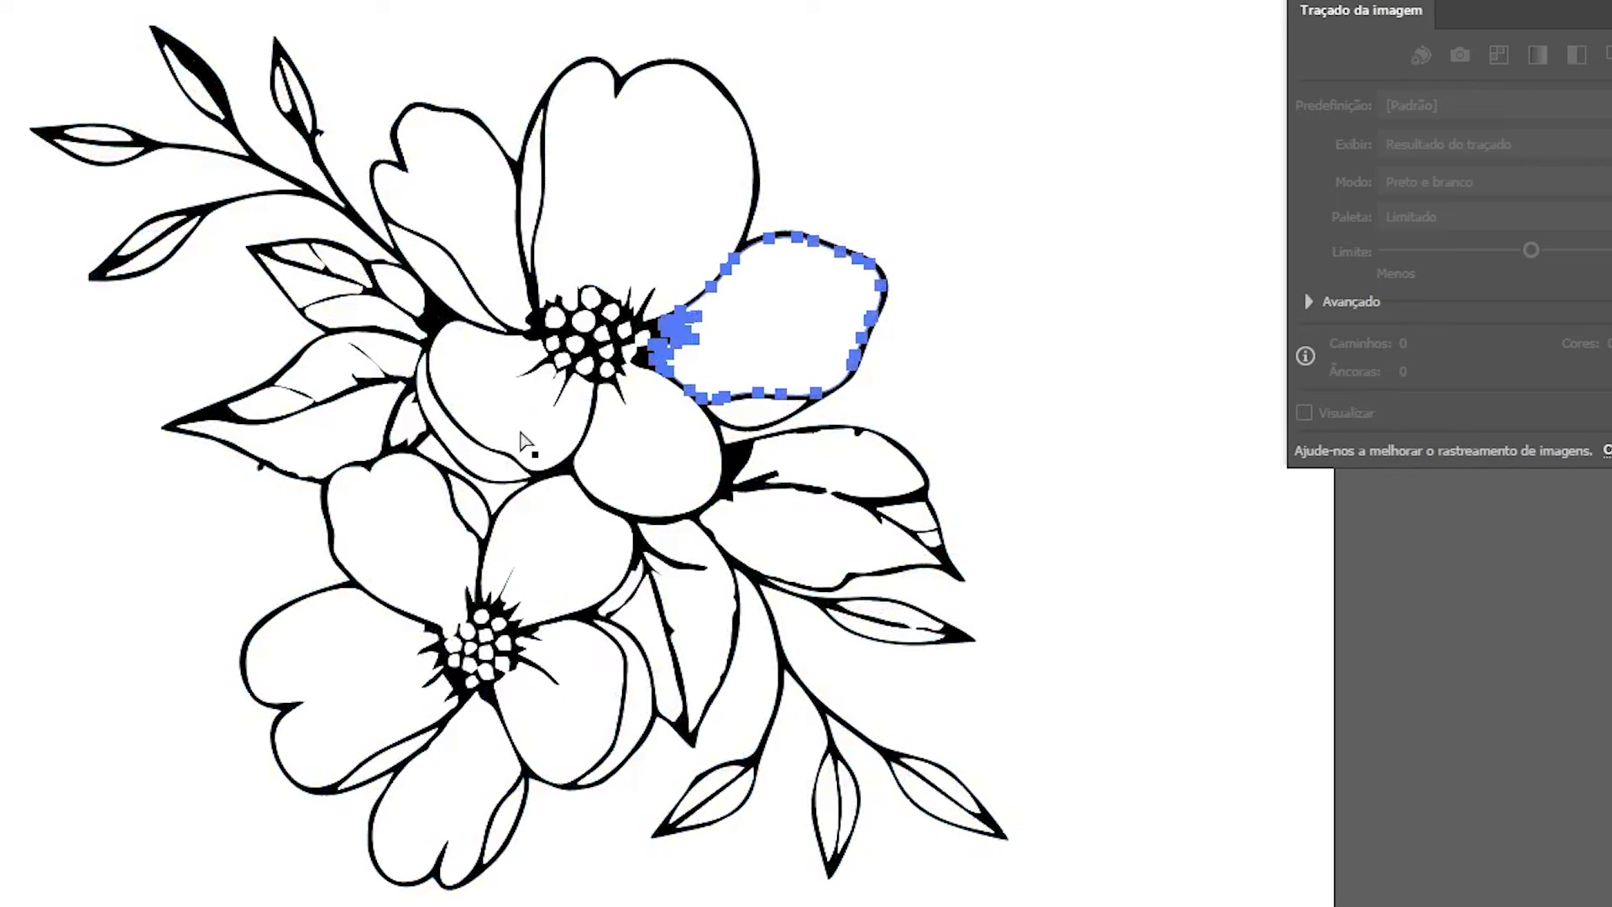
click(525, 444)
click(630, 473)
click(568, 564)
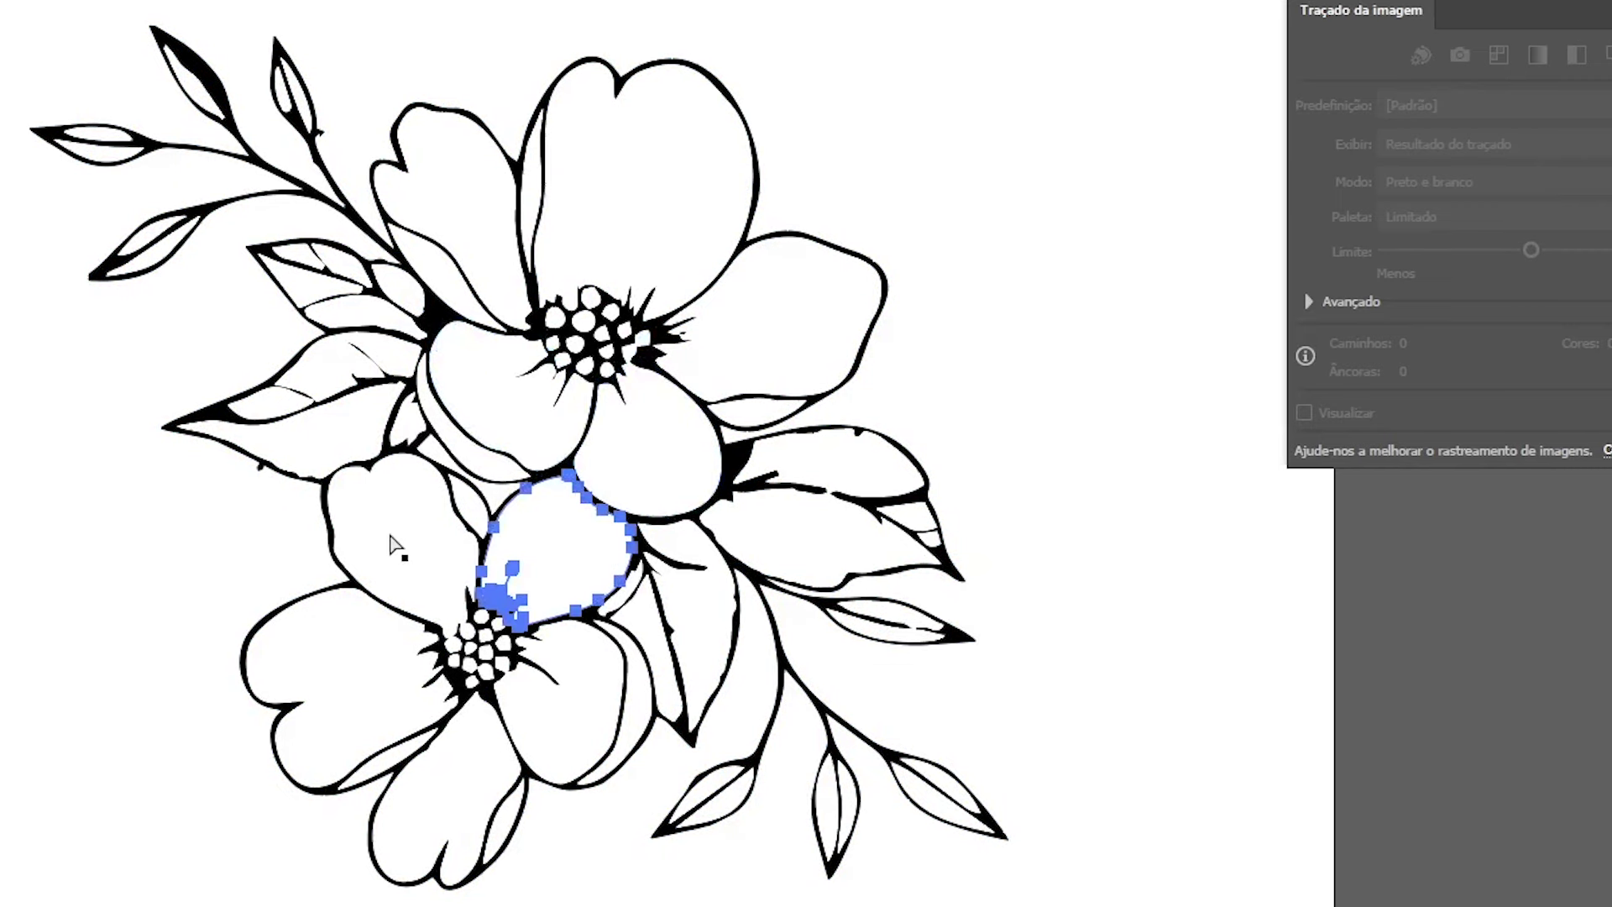
Step: Delete the surplus anchor points on the outer contour of the upper-left petal, beside the notch with the large petal
key(z)
drag(532, 226, 848, 384)
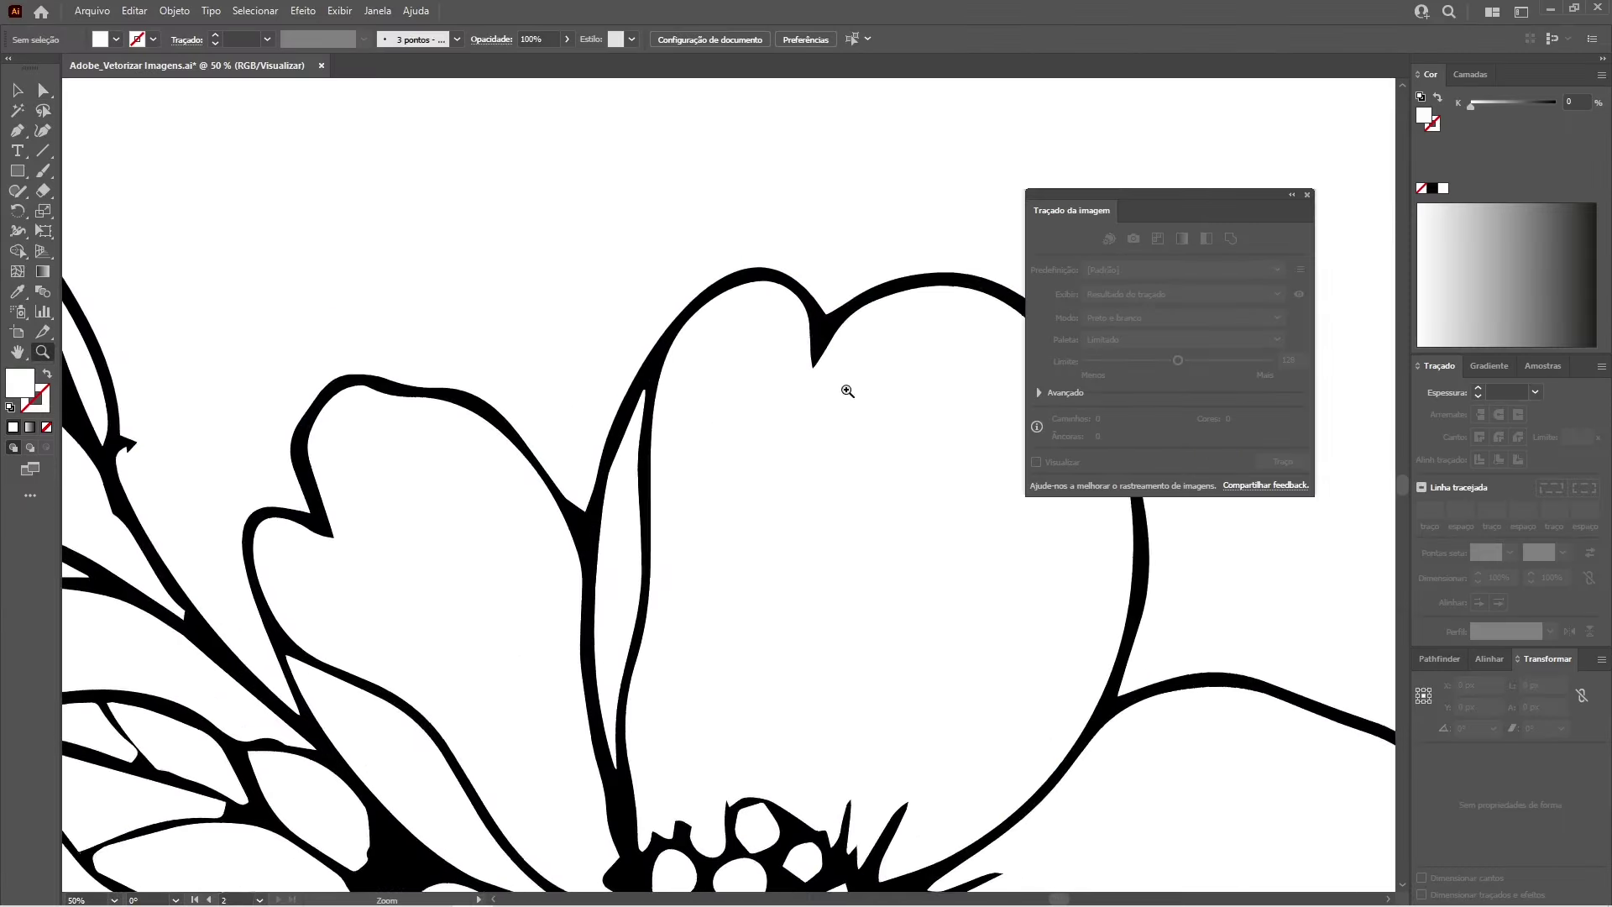
drag(699, 453, 772, 468)
drag(637, 492, 760, 392)
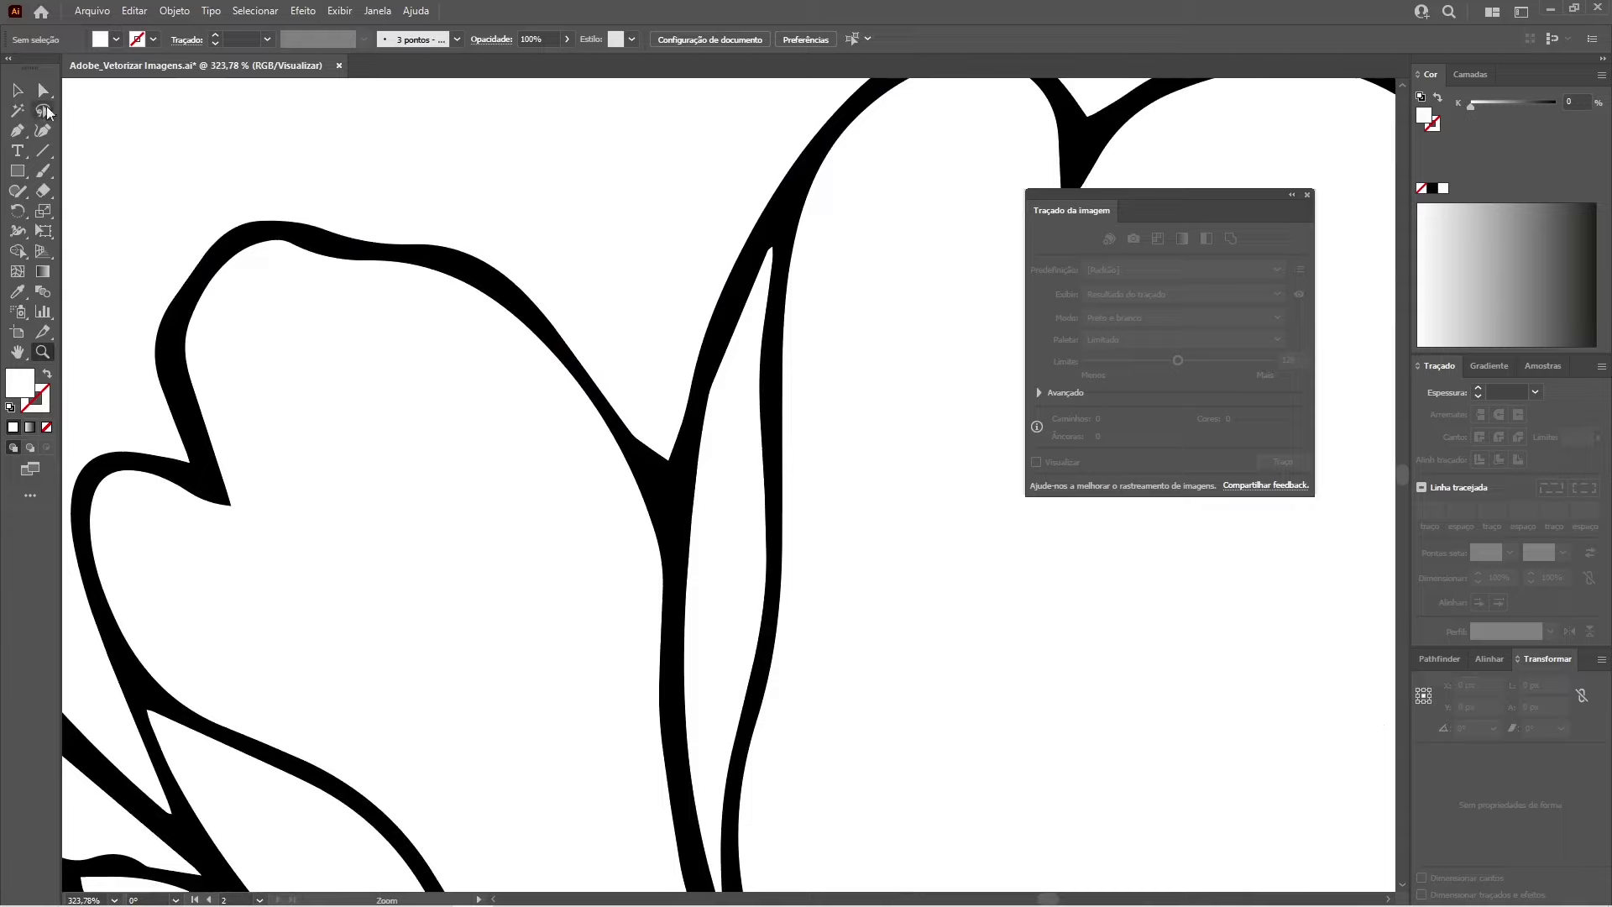
click(44, 90)
click(669, 460)
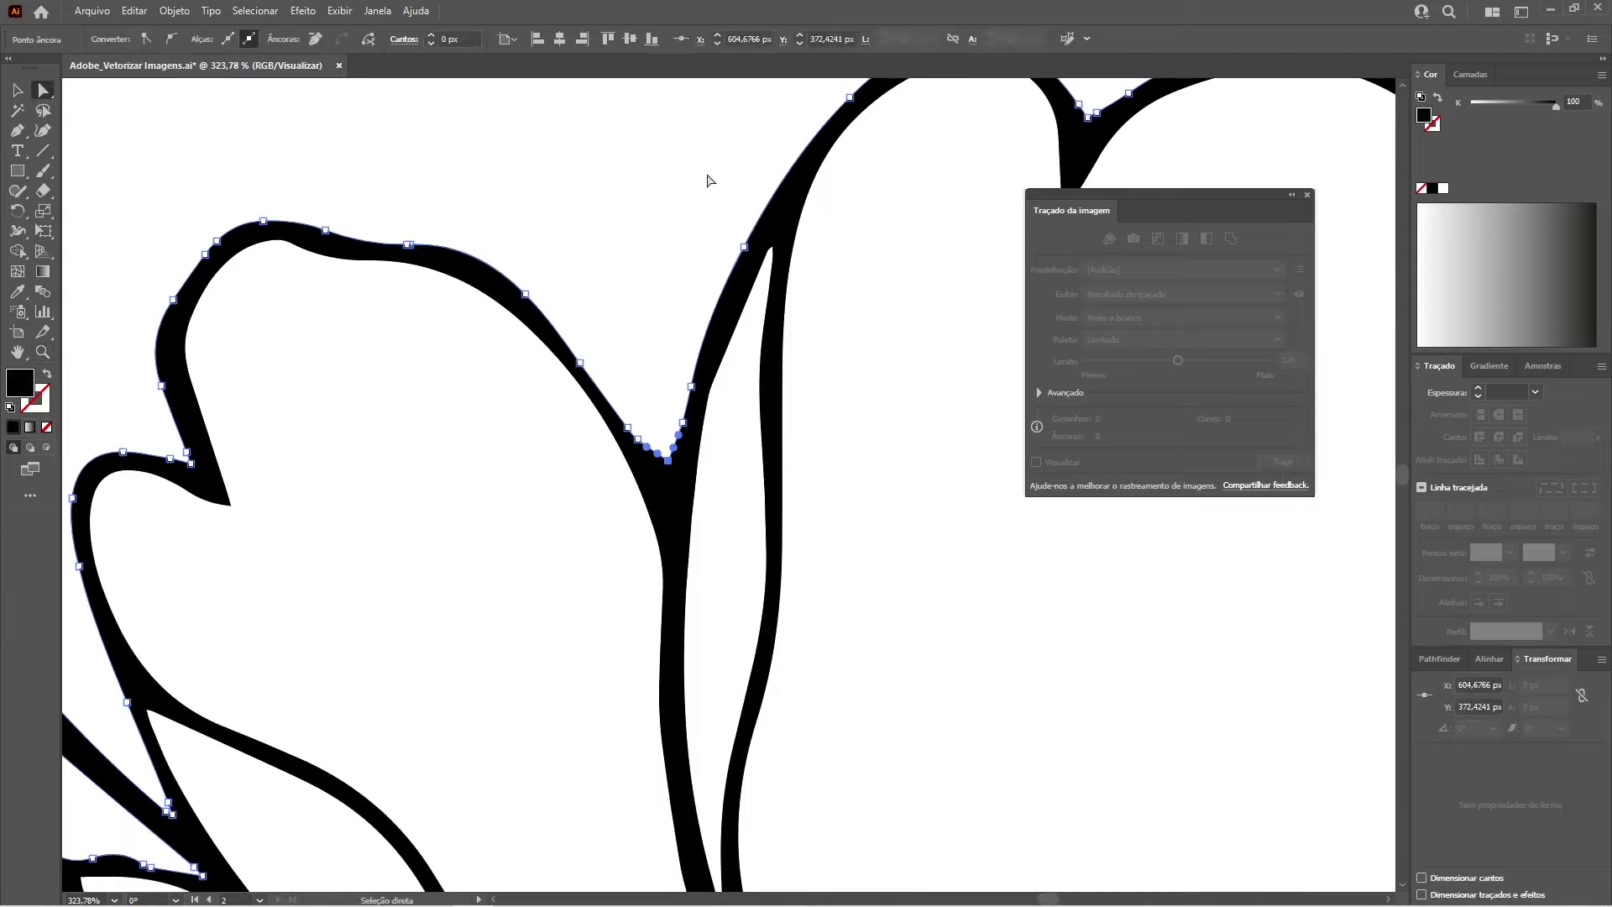
key(minus)
click(628, 429)
click(580, 363)
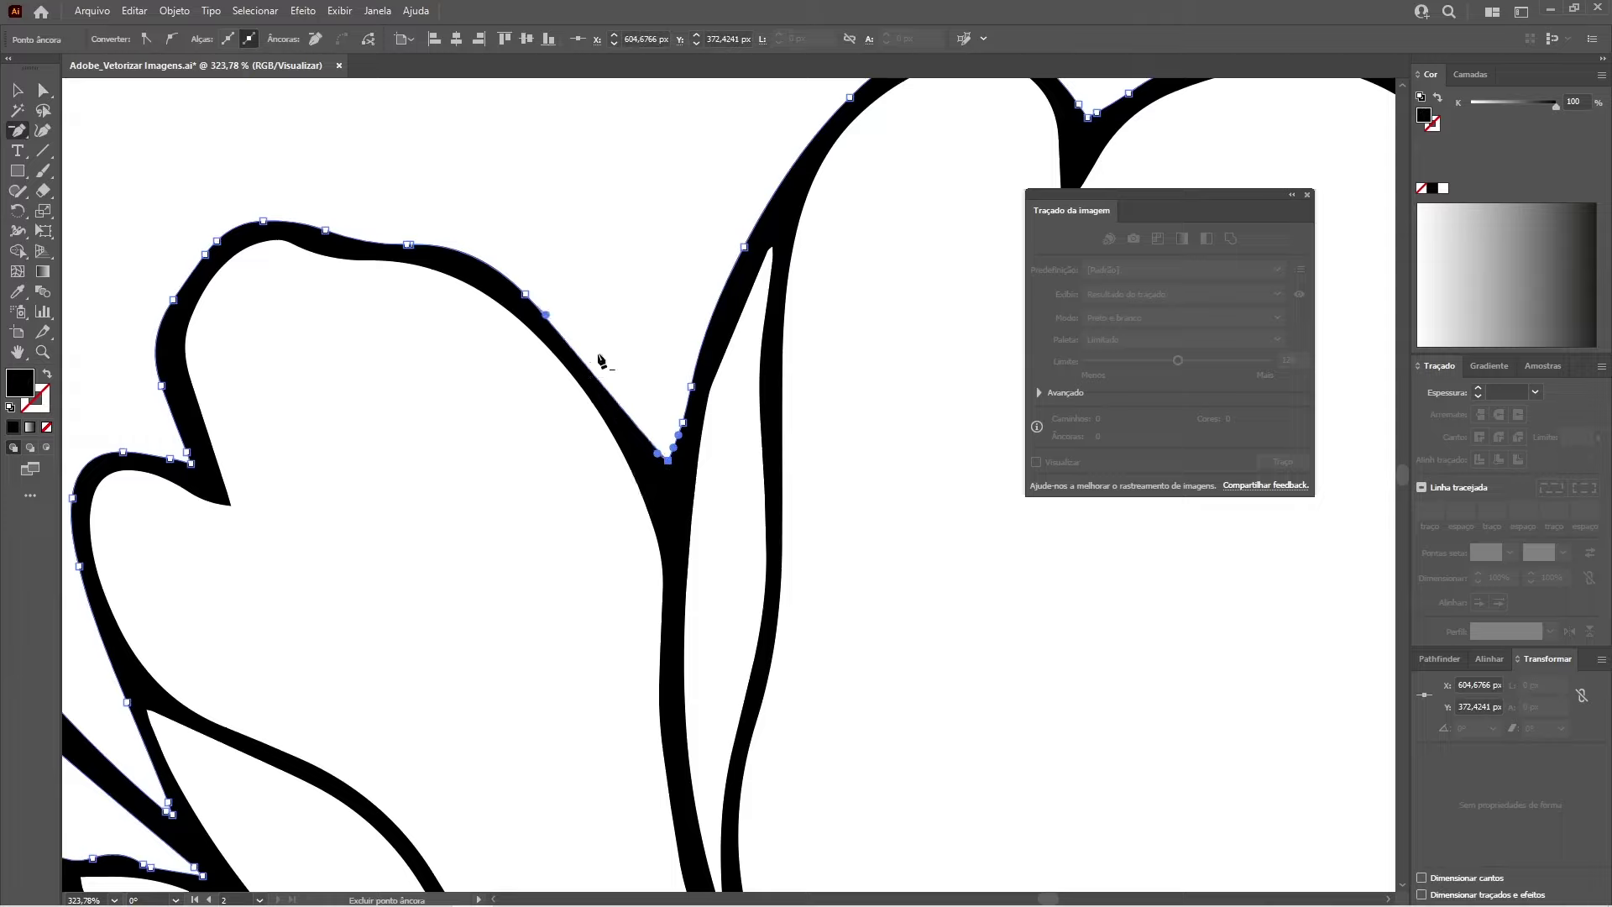
click(526, 295)
Step: Reshape the outer and inner contours of the upper-left petal with their curve handles into a smooth outline
key(a)
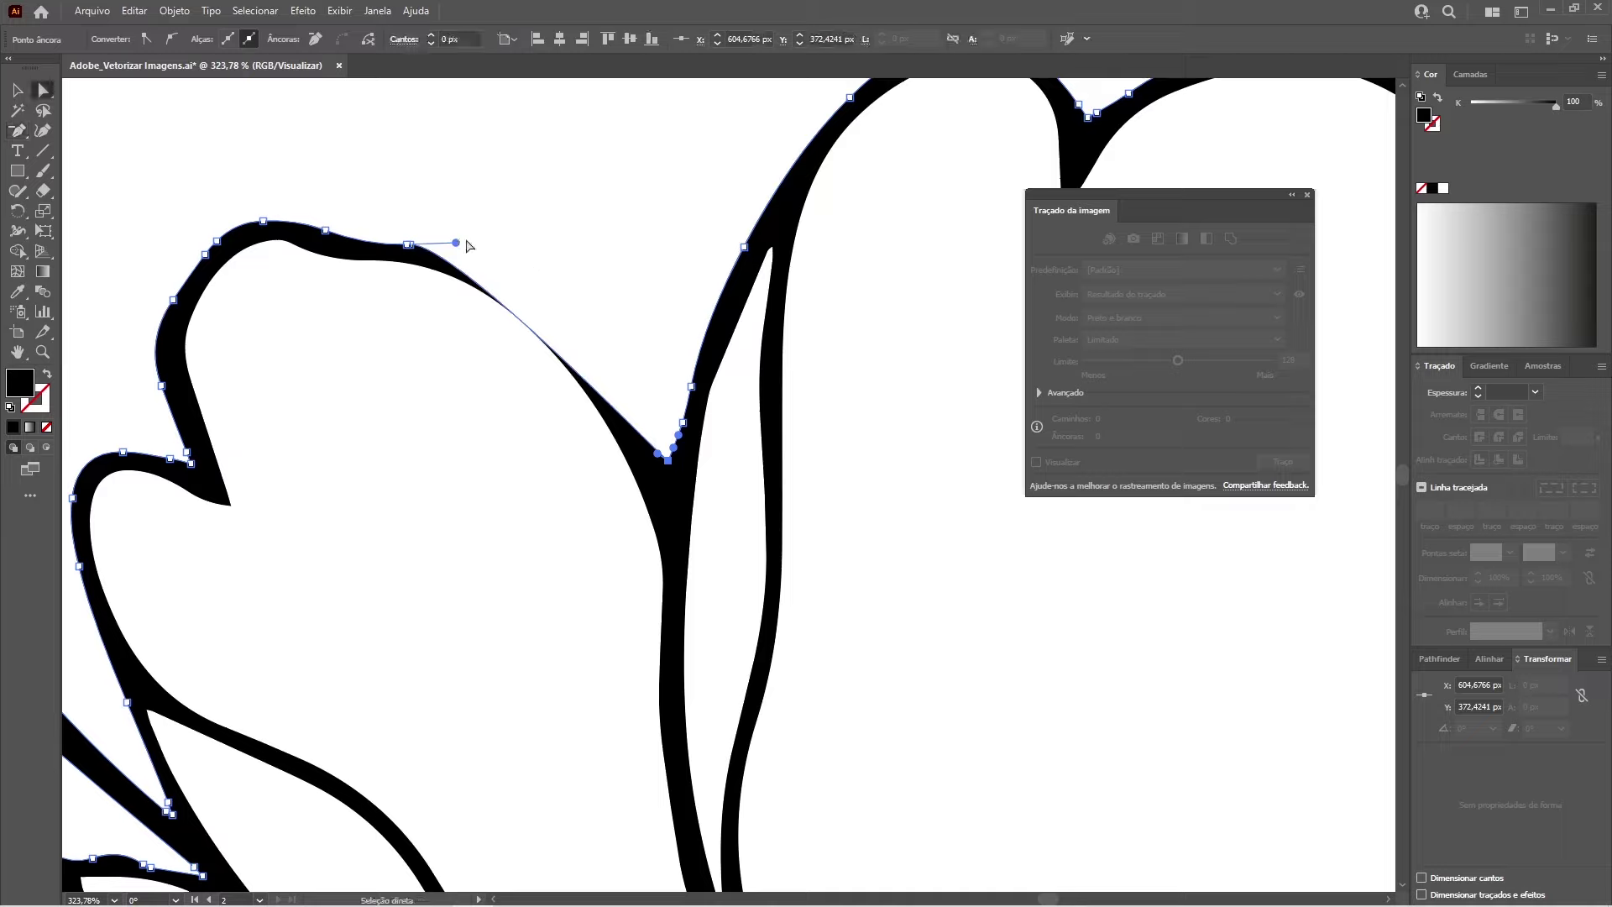
drag(457, 243, 597, 234)
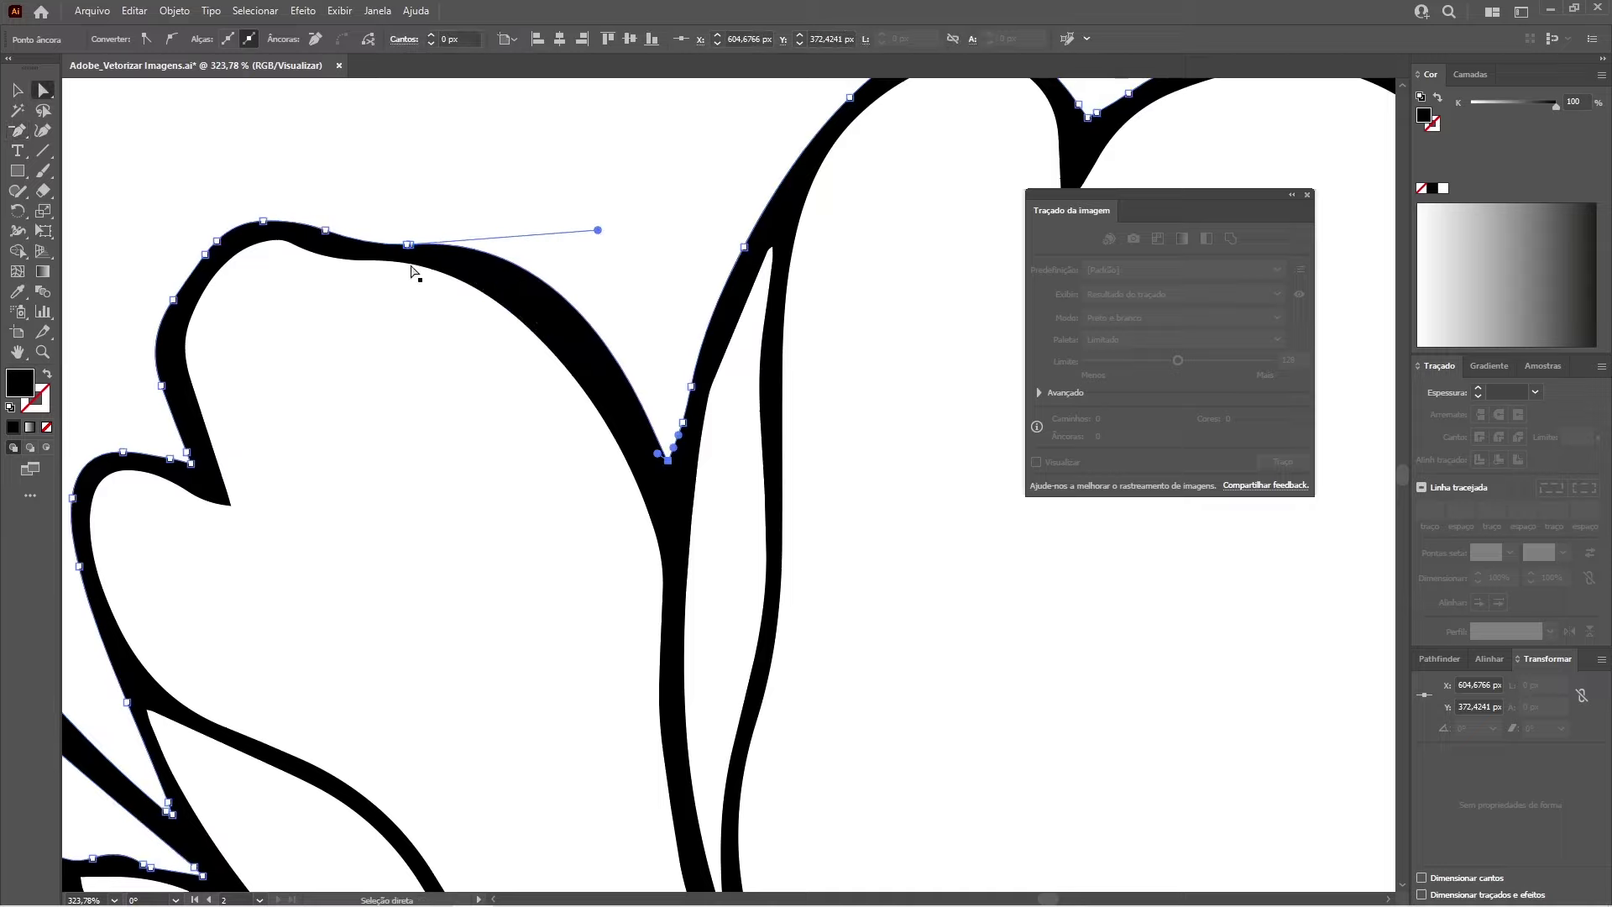
click(414, 264)
click(532, 332)
drag(532, 331, 548, 320)
click(605, 258)
Step: Examine the vectorized flower drawing as a whole and around its flower centres
key(ctrl+minus)
key(ctrl+minus)
key(ctrl+minus)
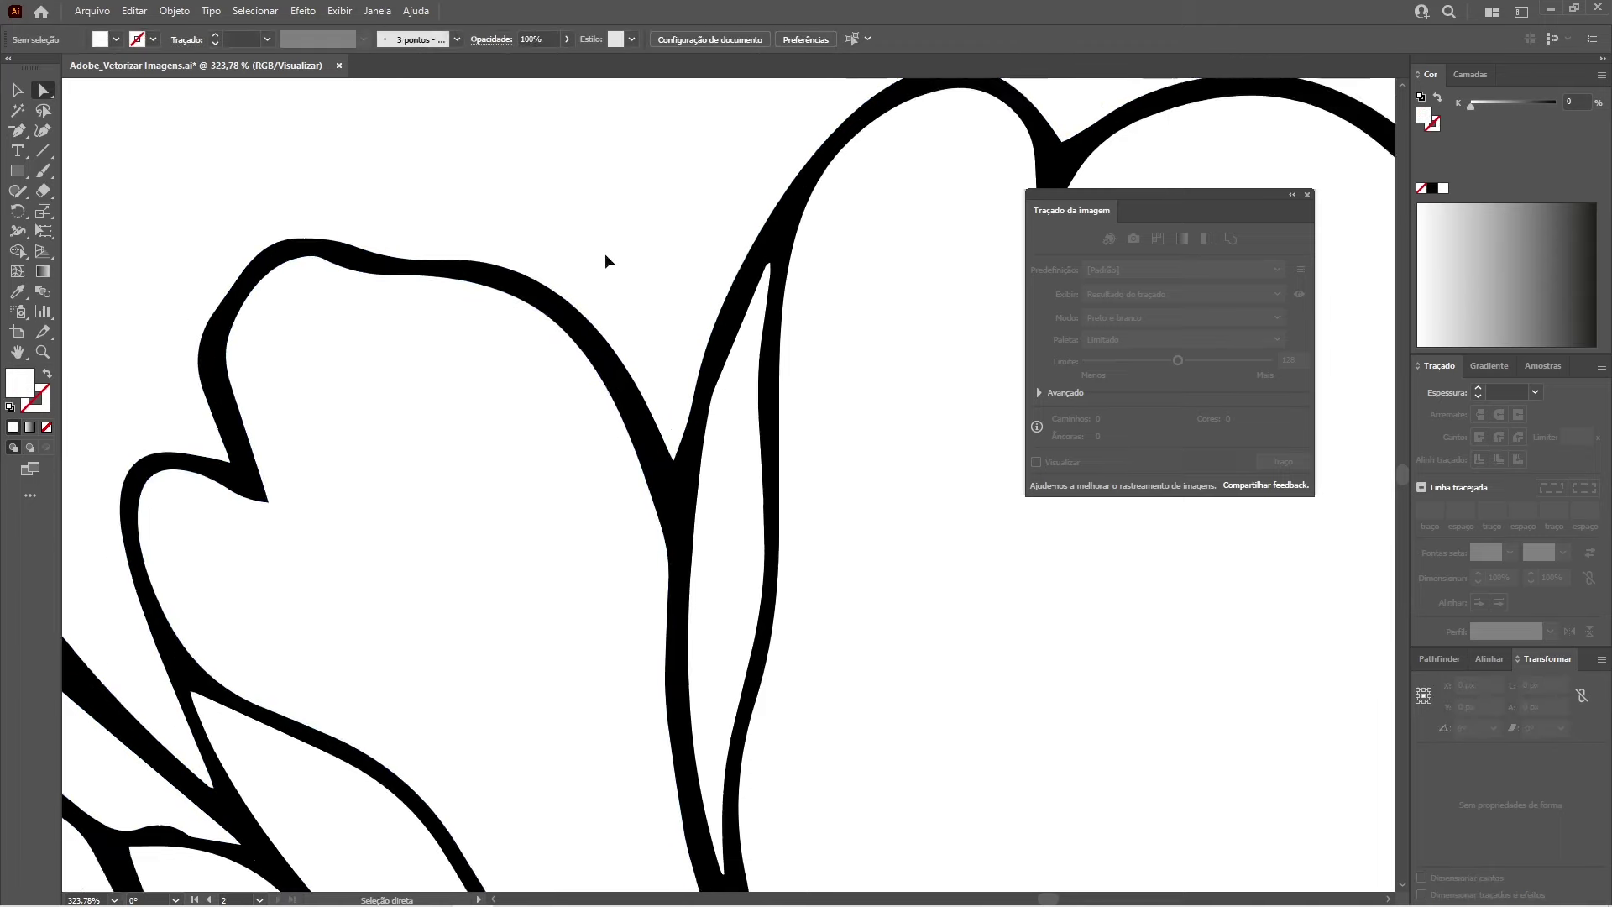
key(ctrl+minus)
key(ctrl+minus)
key(space)
mouse_move(675, 467)
mouse_down()
mouse_move(601, 181)
mouse_move(577, 193)
mouse_up()
drag(637, 286, 594, 314)
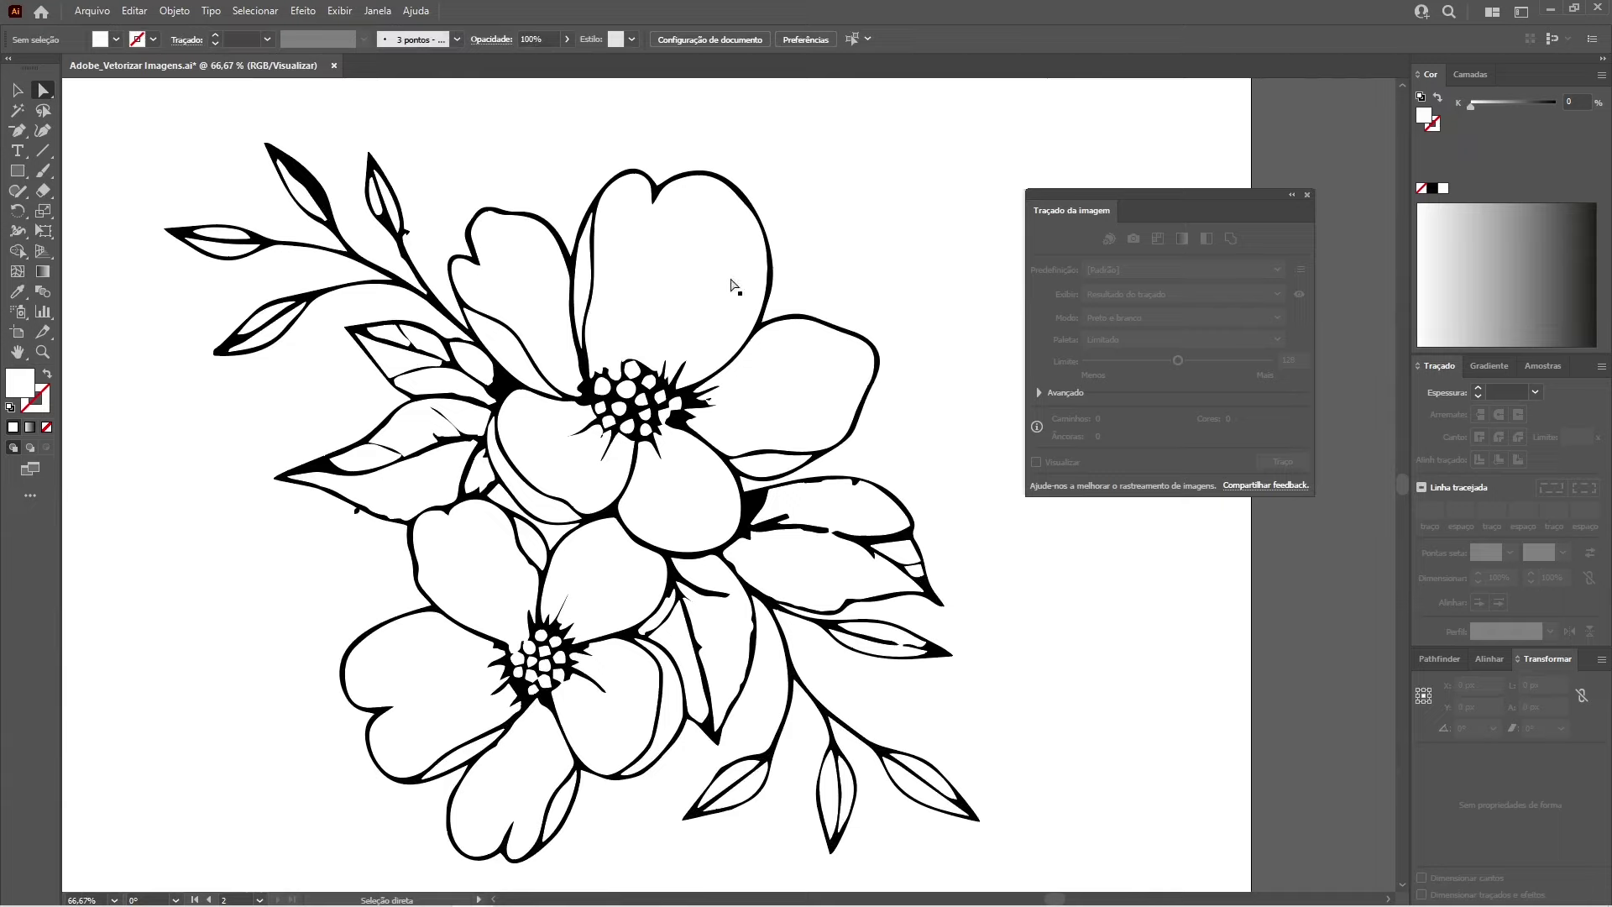
key(z)
drag(670, 458, 784, 618)
key(space)
drag(618, 360, 881, 503)
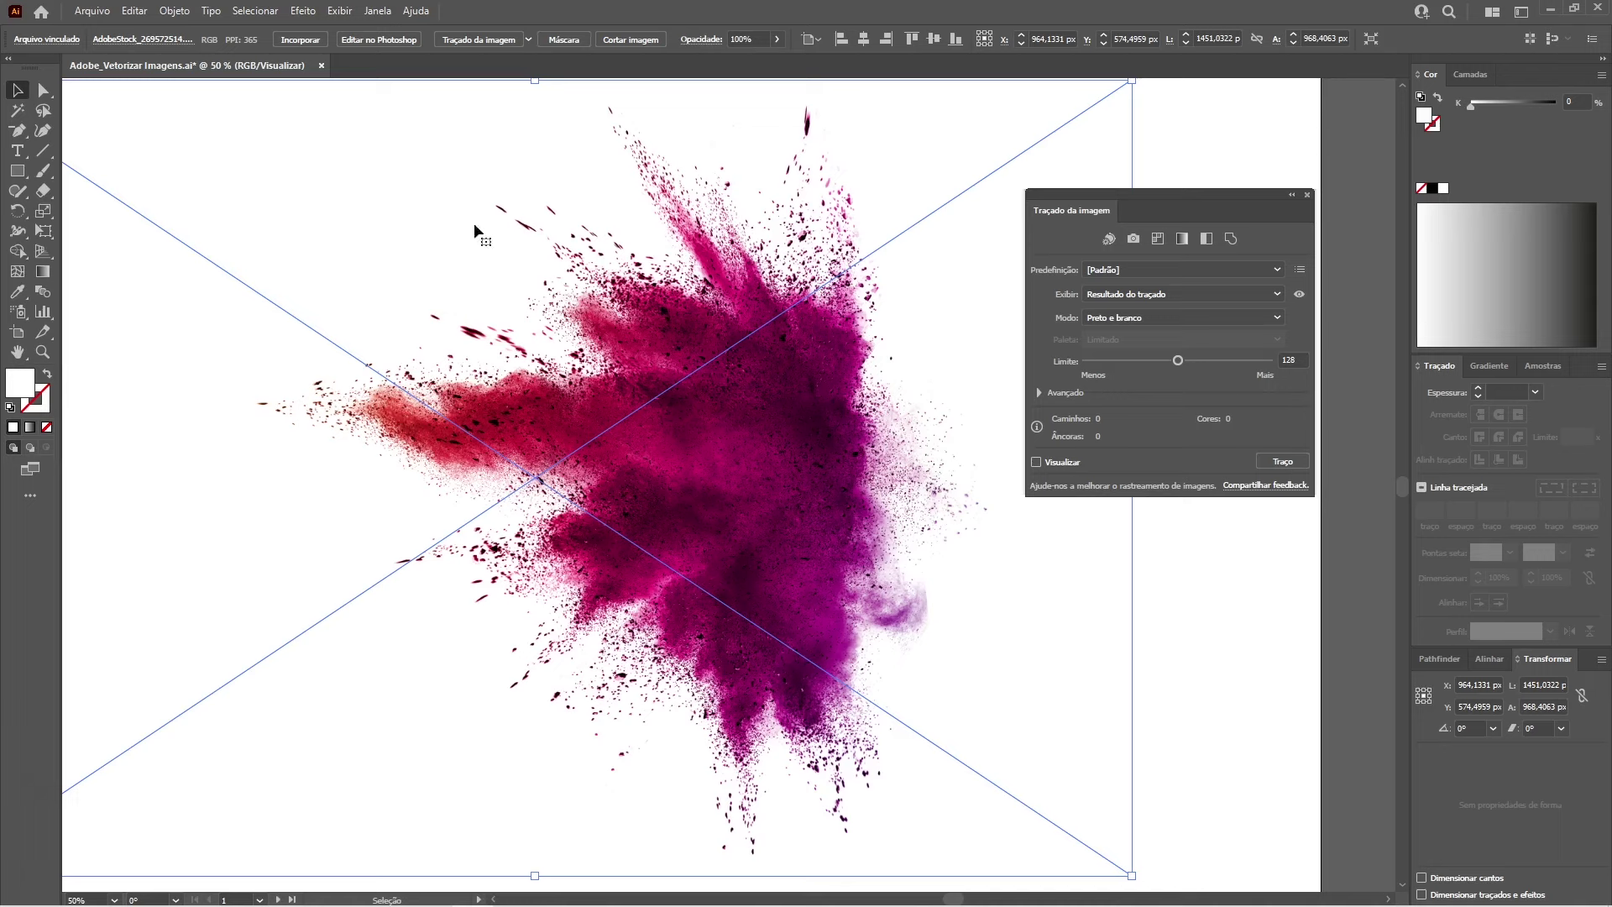
Step: Trace the magenta powder explosion image with the Foto de alta fidelidade preset
click(1196, 132)
click(712, 406)
click(1209, 270)
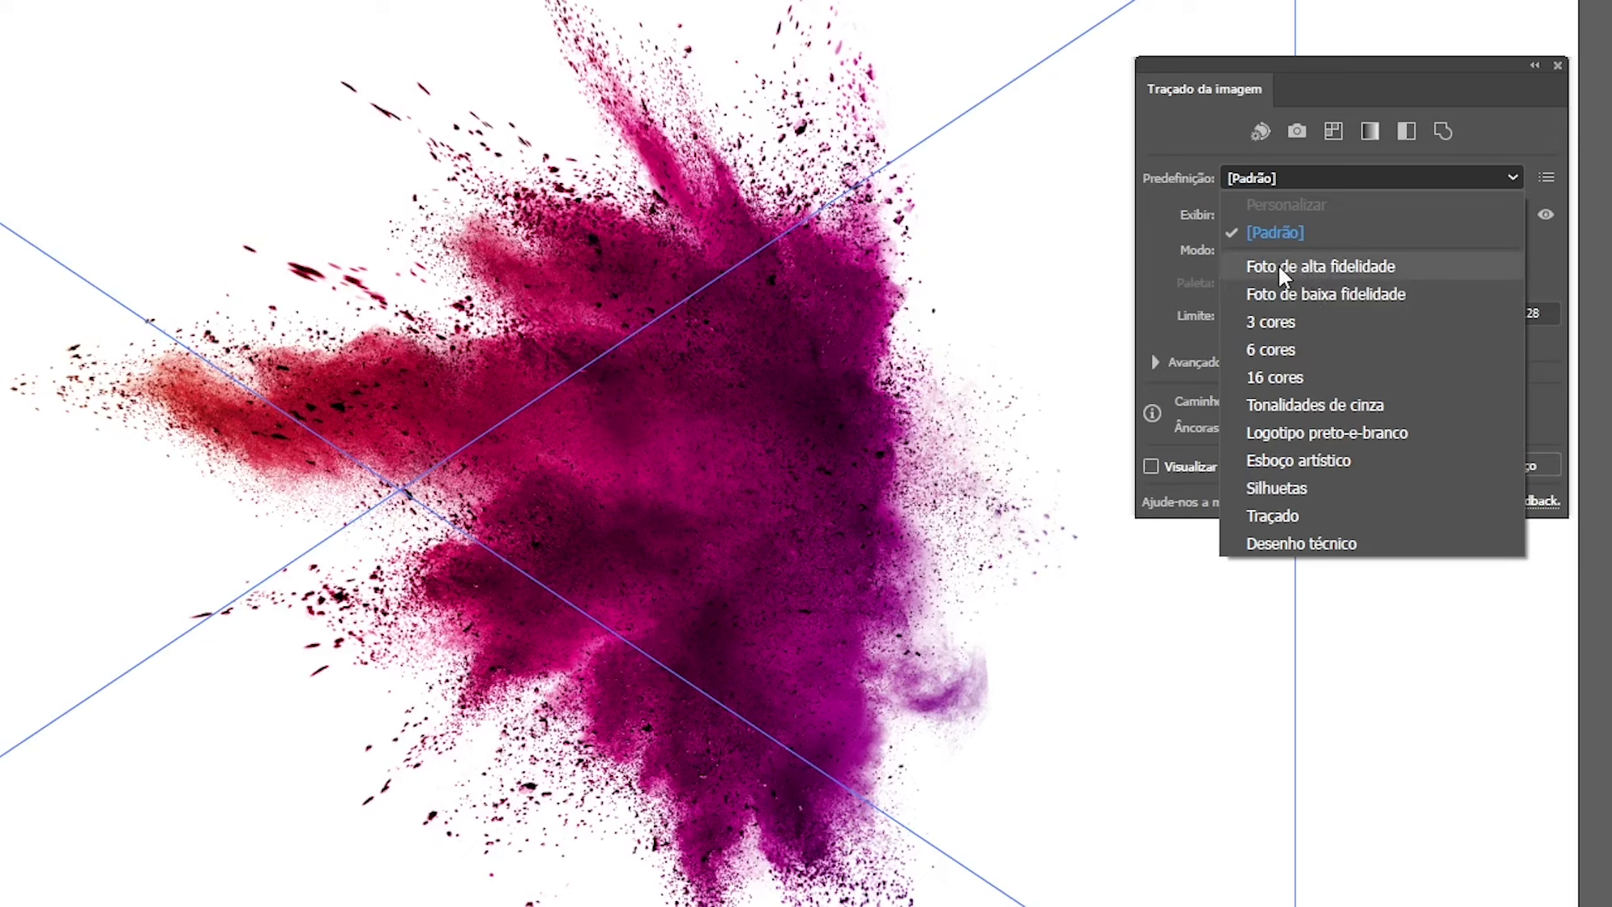
click(1353, 265)
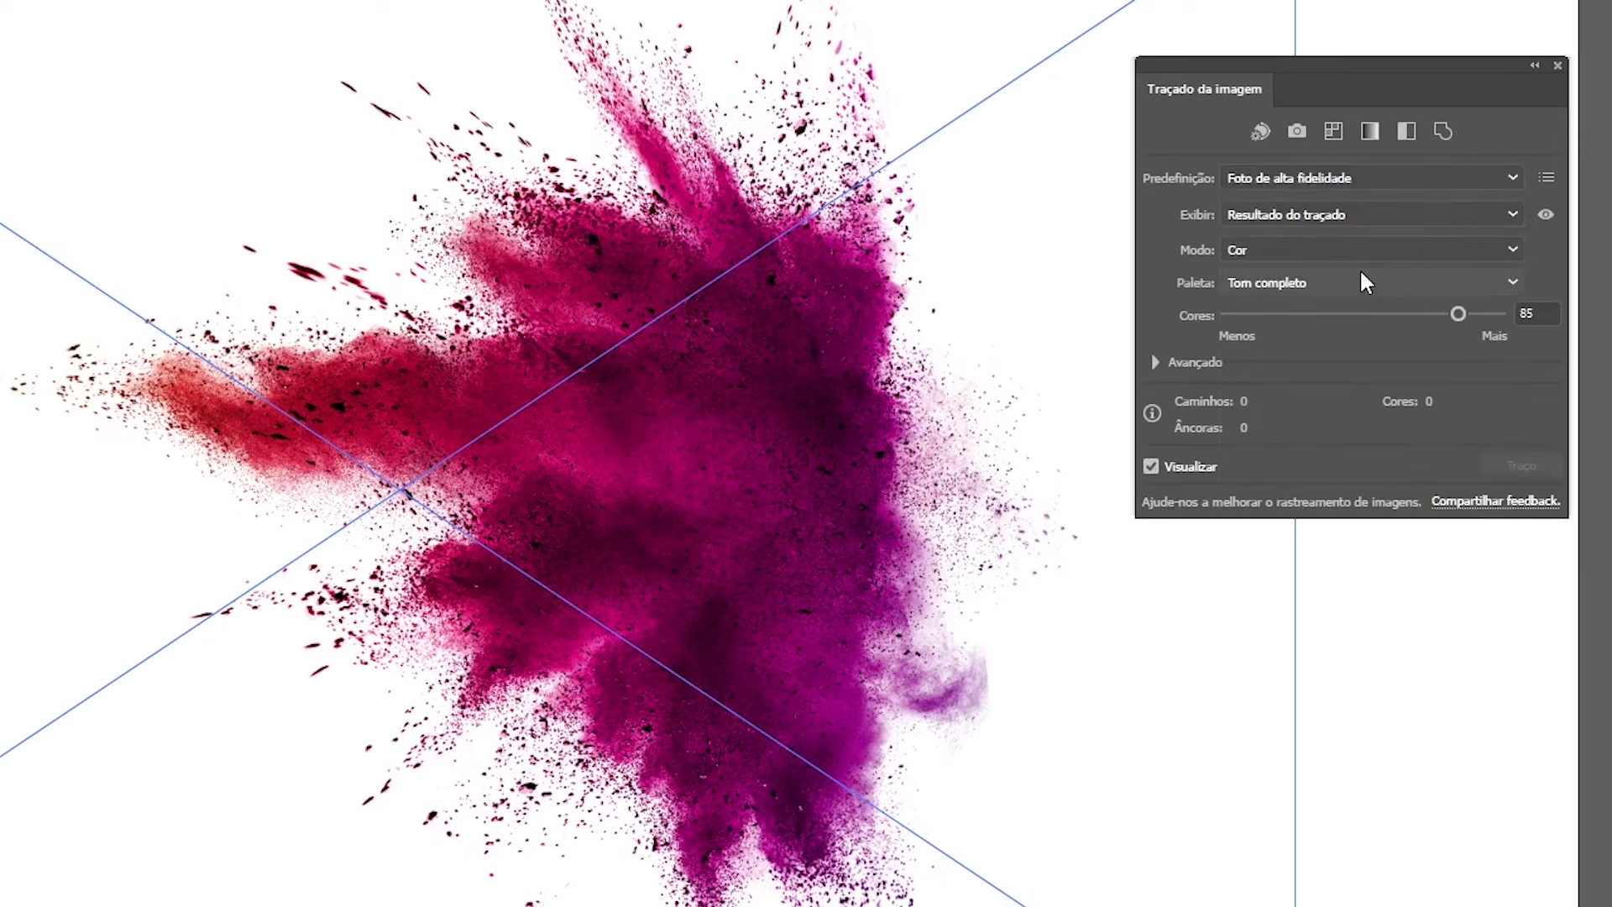
Step: Examine close up the traced colour shapes in the middle of the powder explosion
key(z)
click(436, 429)
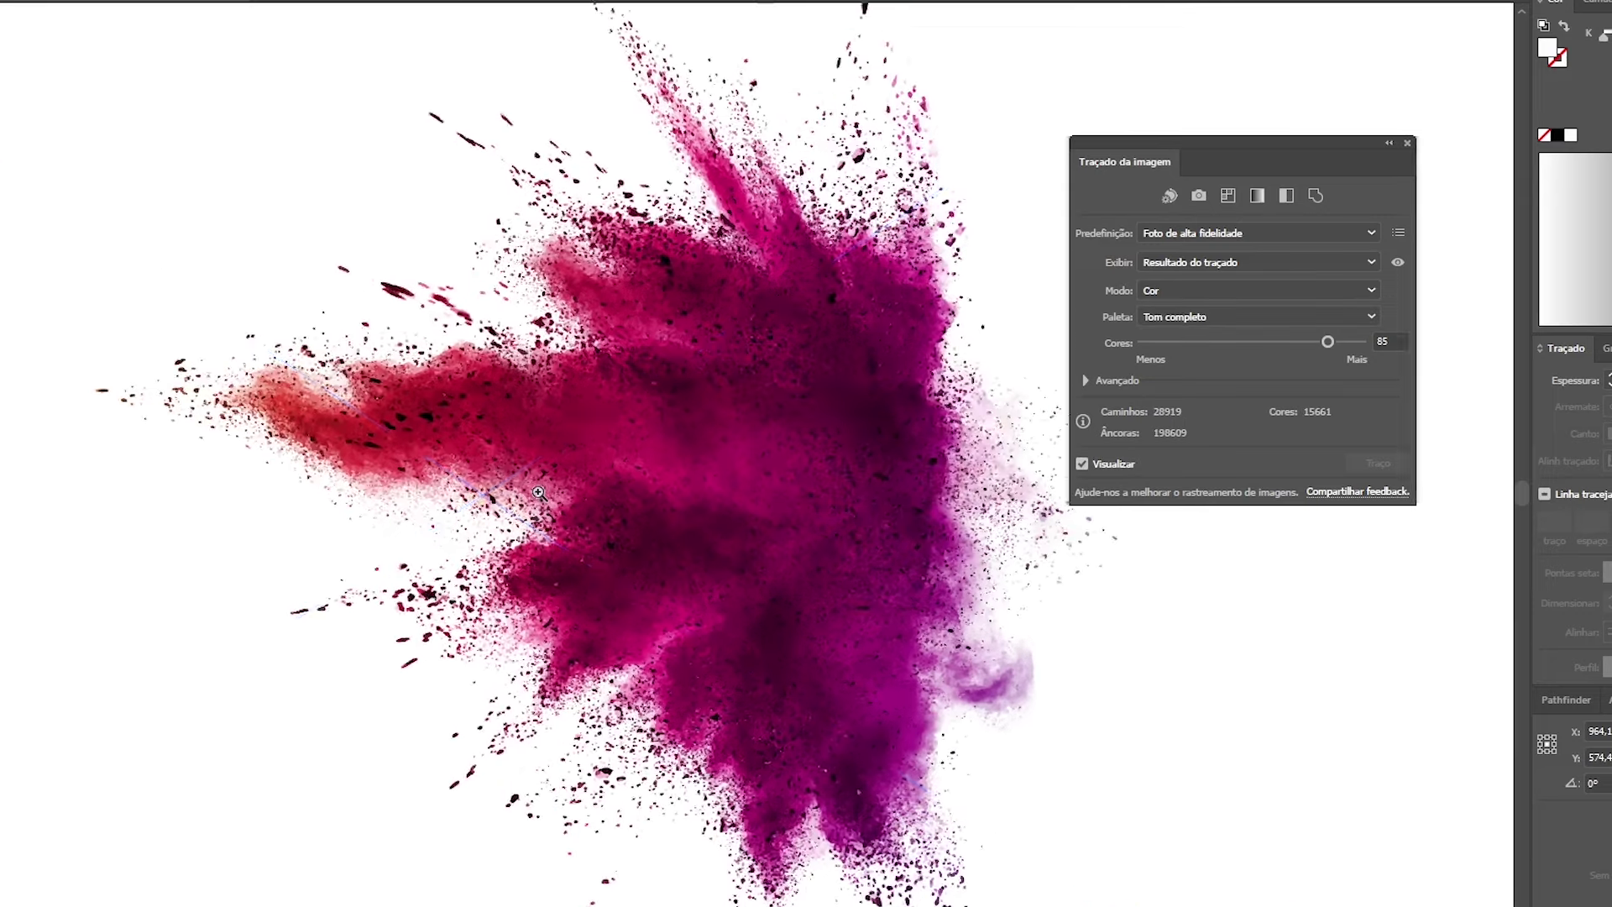
click(608, 464)
click(583, 454)
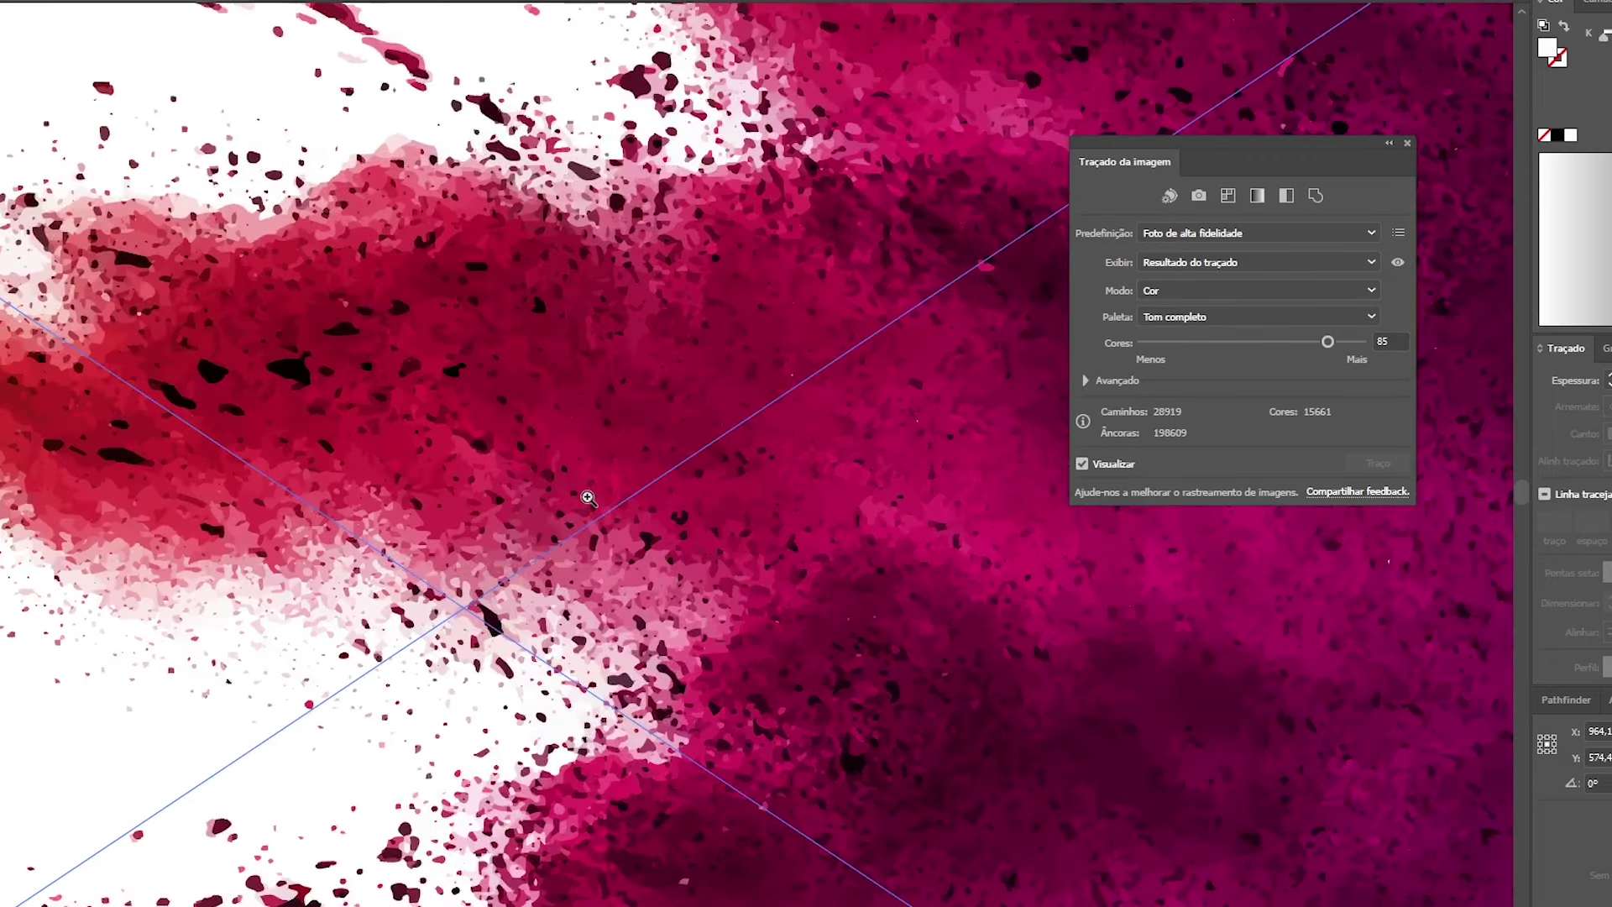
click(587, 496)
click(608, 528)
click(631, 564)
click(630, 564)
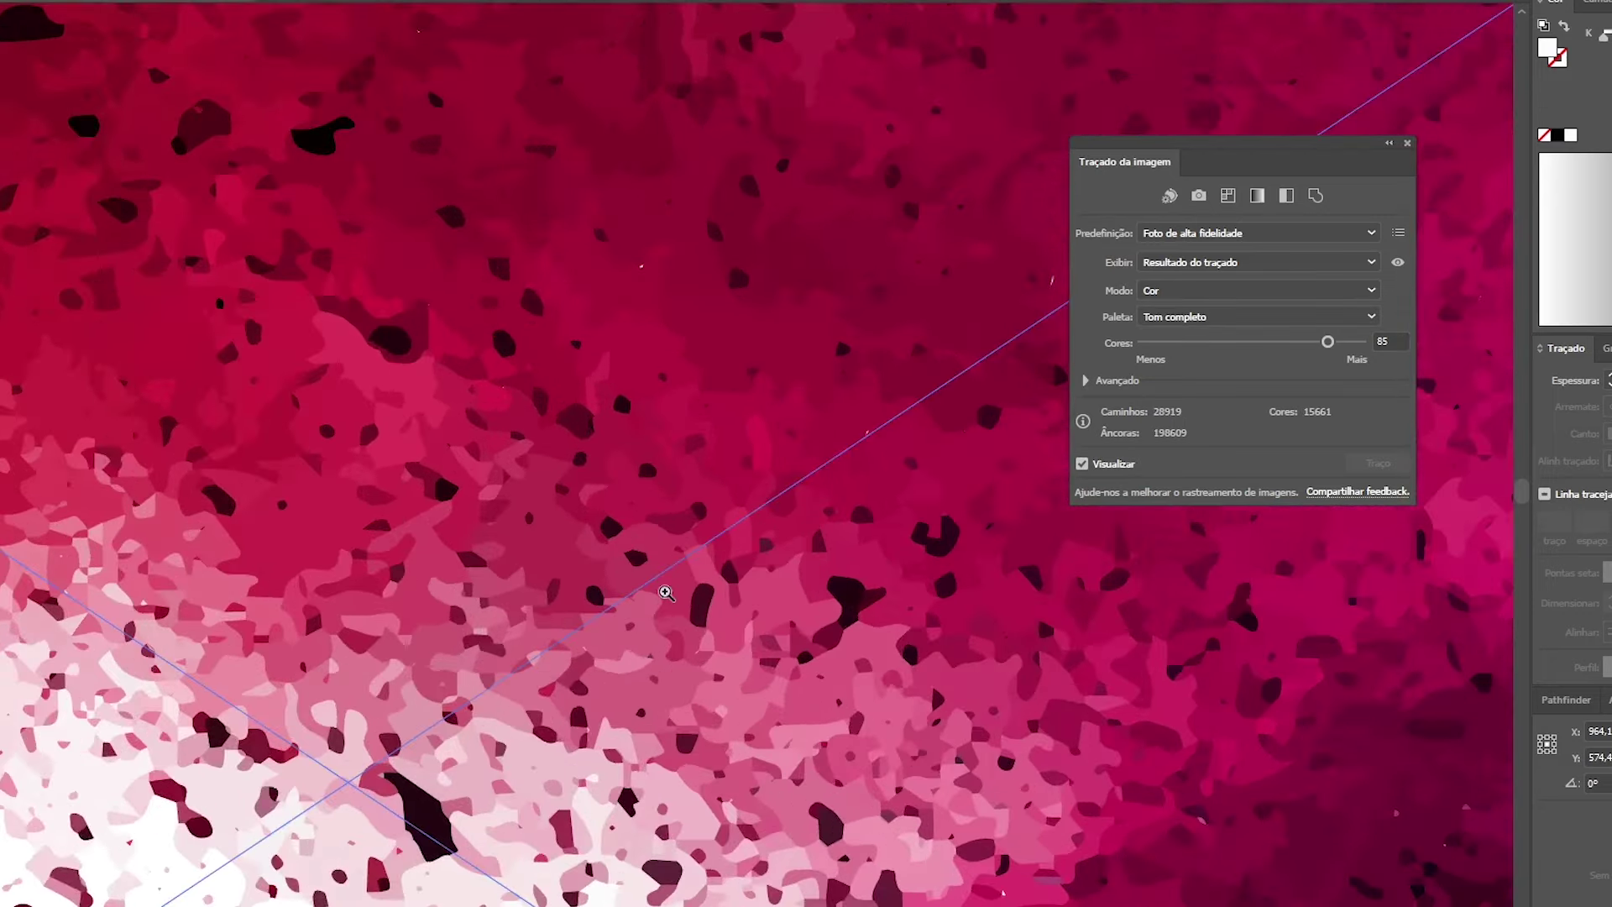
click(665, 594)
click(693, 541)
mouse_move(620, 547)
mouse_down()
mouse_move(717, 596)
mouse_move(543, 526)
mouse_move(417, 425)
mouse_move(506, 473)
mouse_up()
click(642, 563)
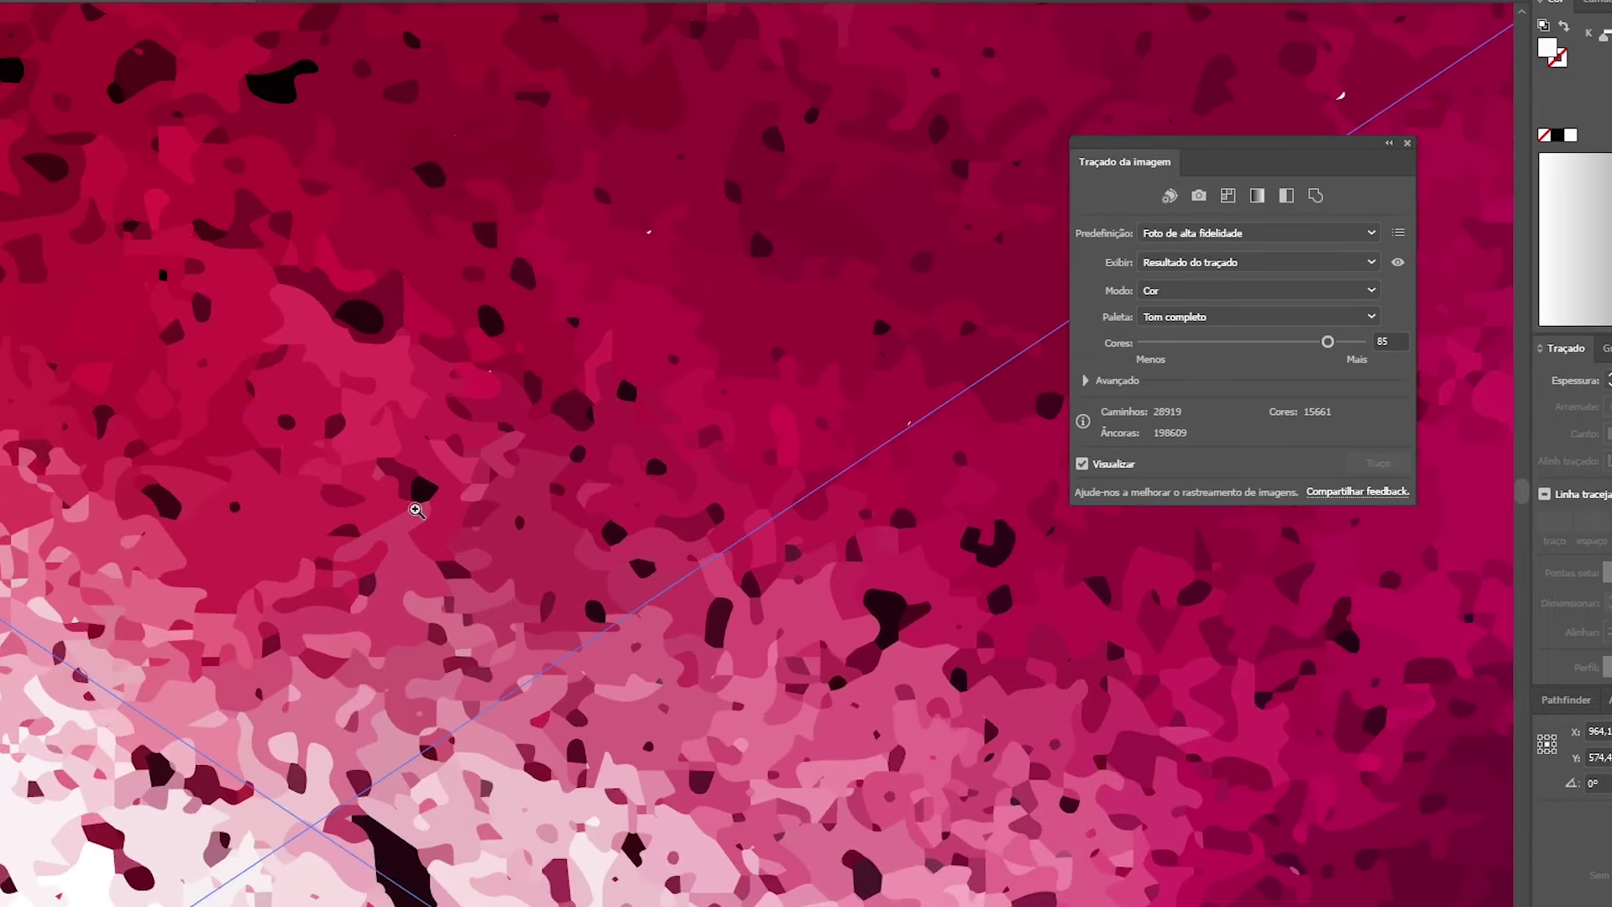
mouse_move(638, 573)
mouse_down()
mouse_move(406, 453)
mouse_move(607, 546)
mouse_move(521, 518)
mouse_up()
alt+click(521, 518)
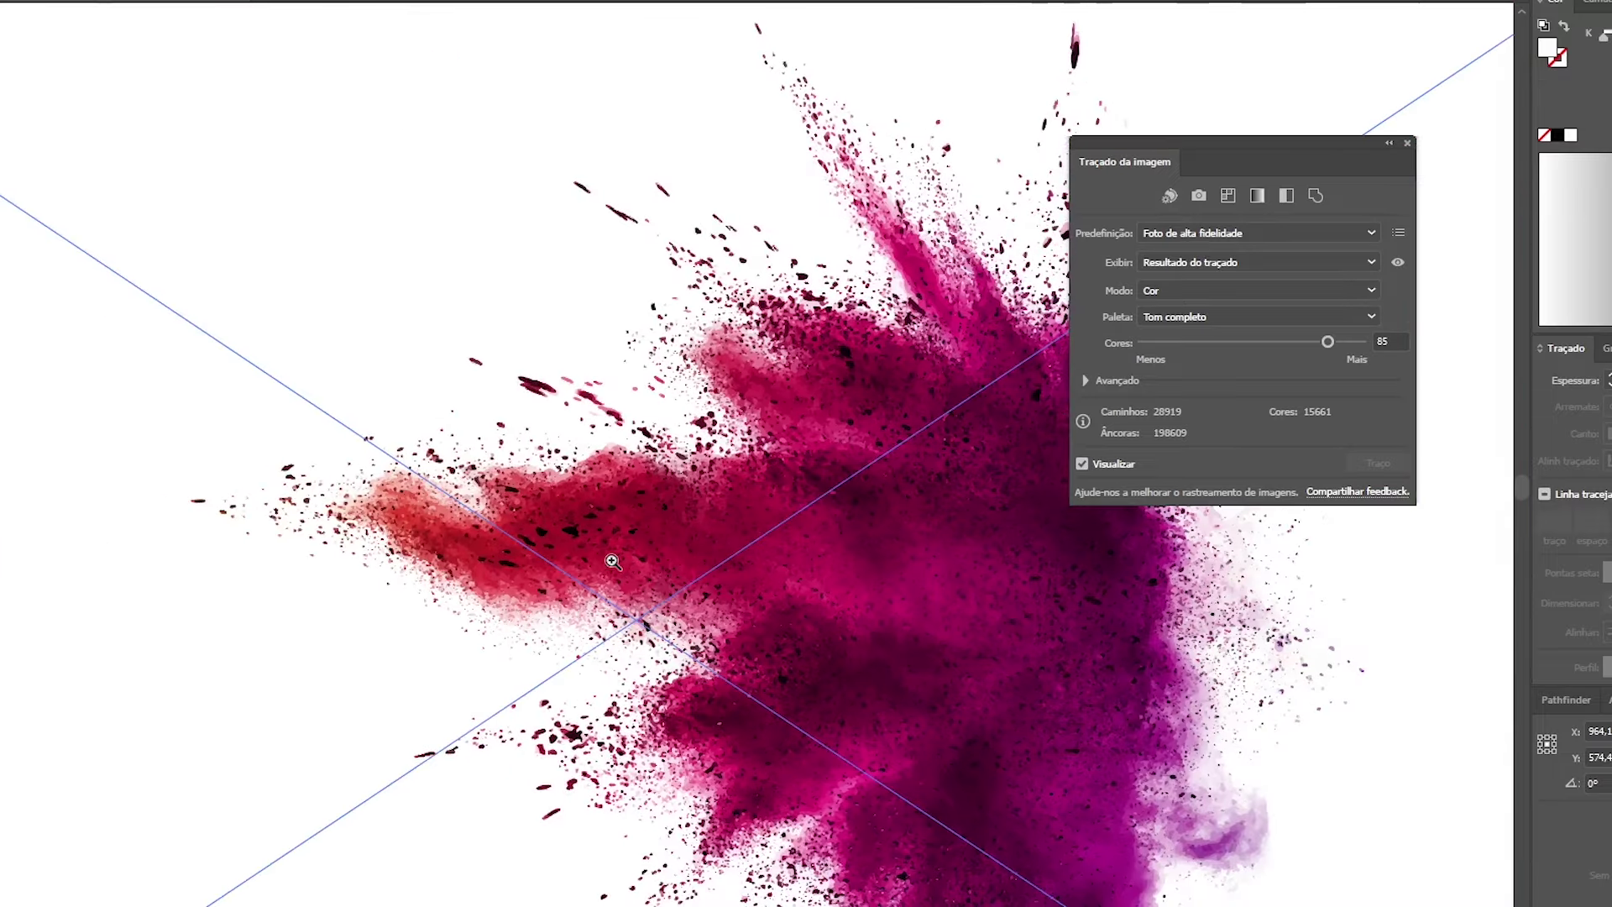
Step: Examine the traced detail along the red upper edge of the powder cloud and compare it with the whole image
drag(898, 671, 795, 554)
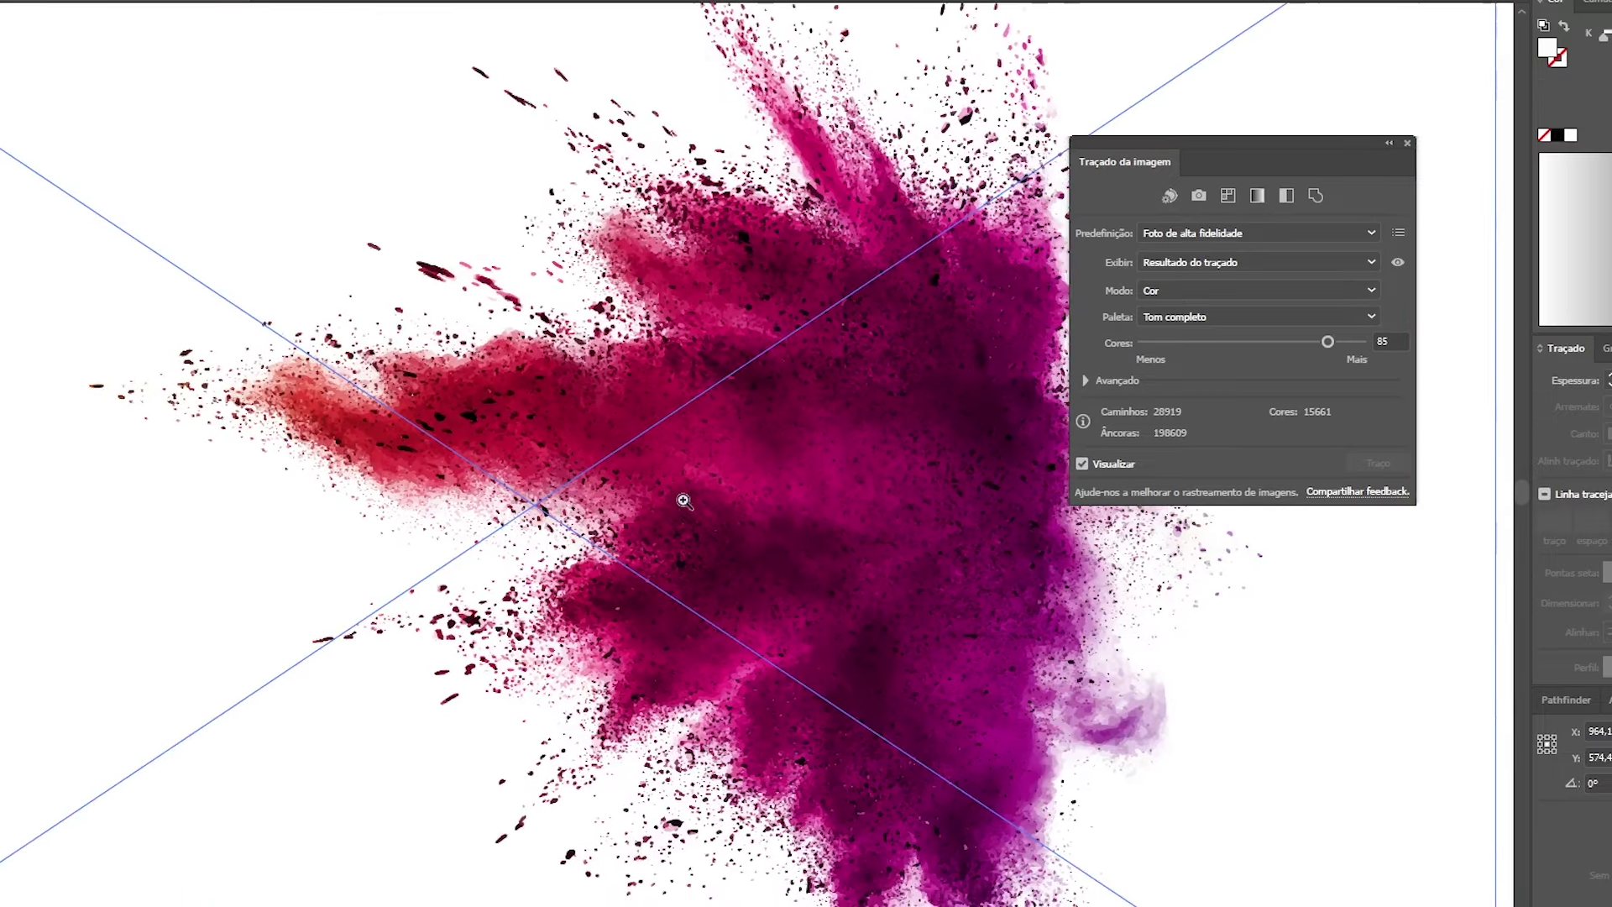
drag(478, 348, 864, 466)
drag(545, 383, 771, 451)
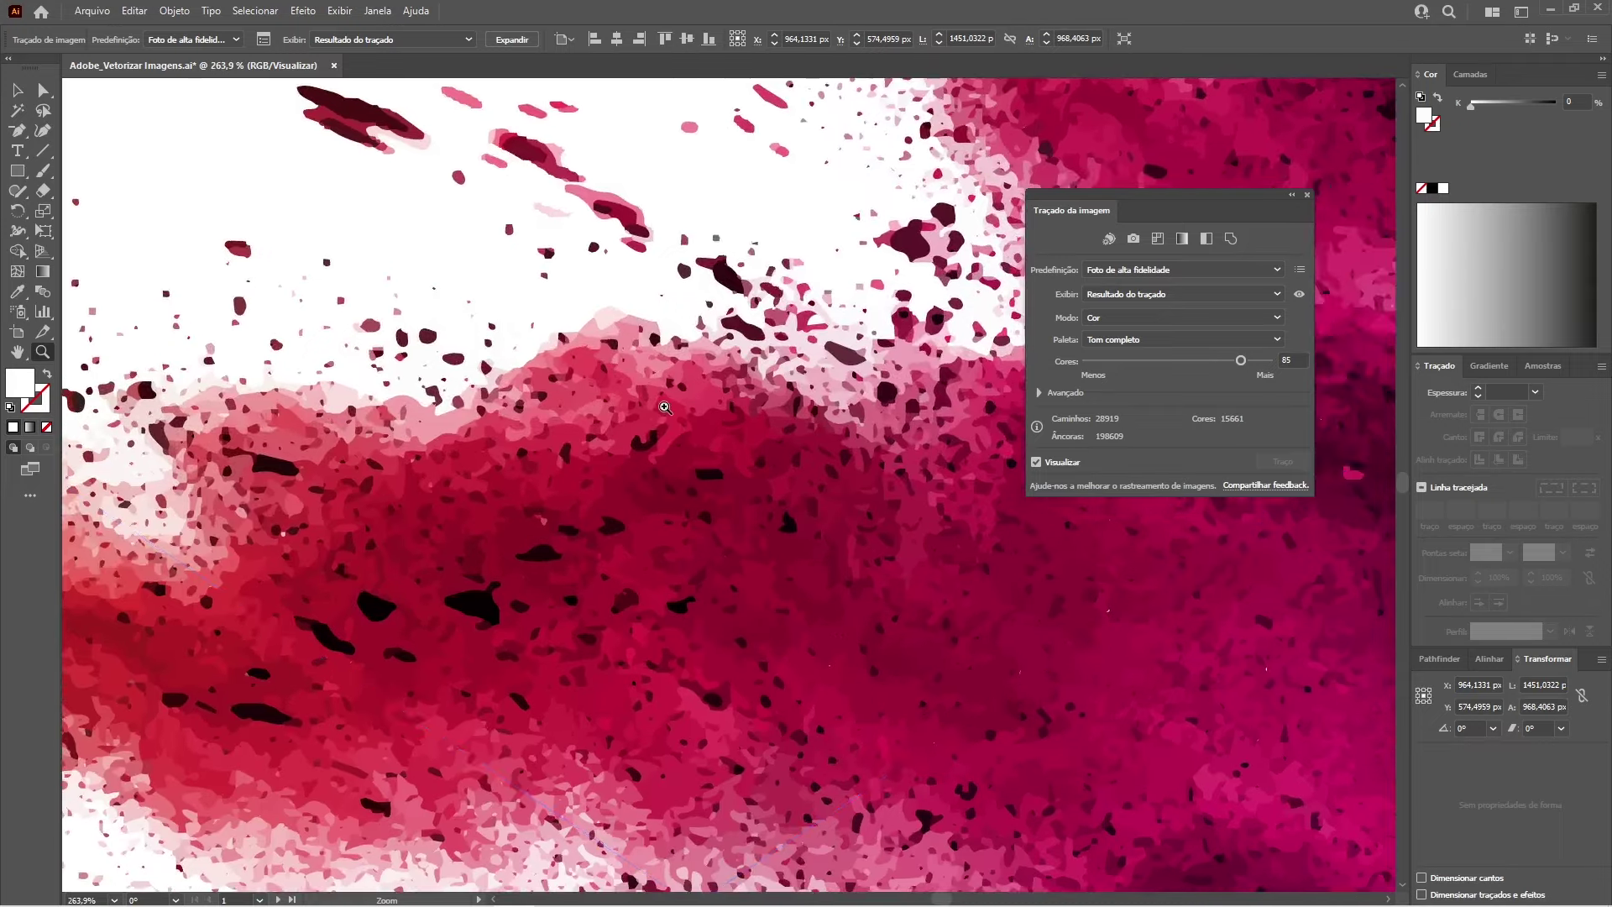
drag(640, 403, 674, 416)
click(674, 417)
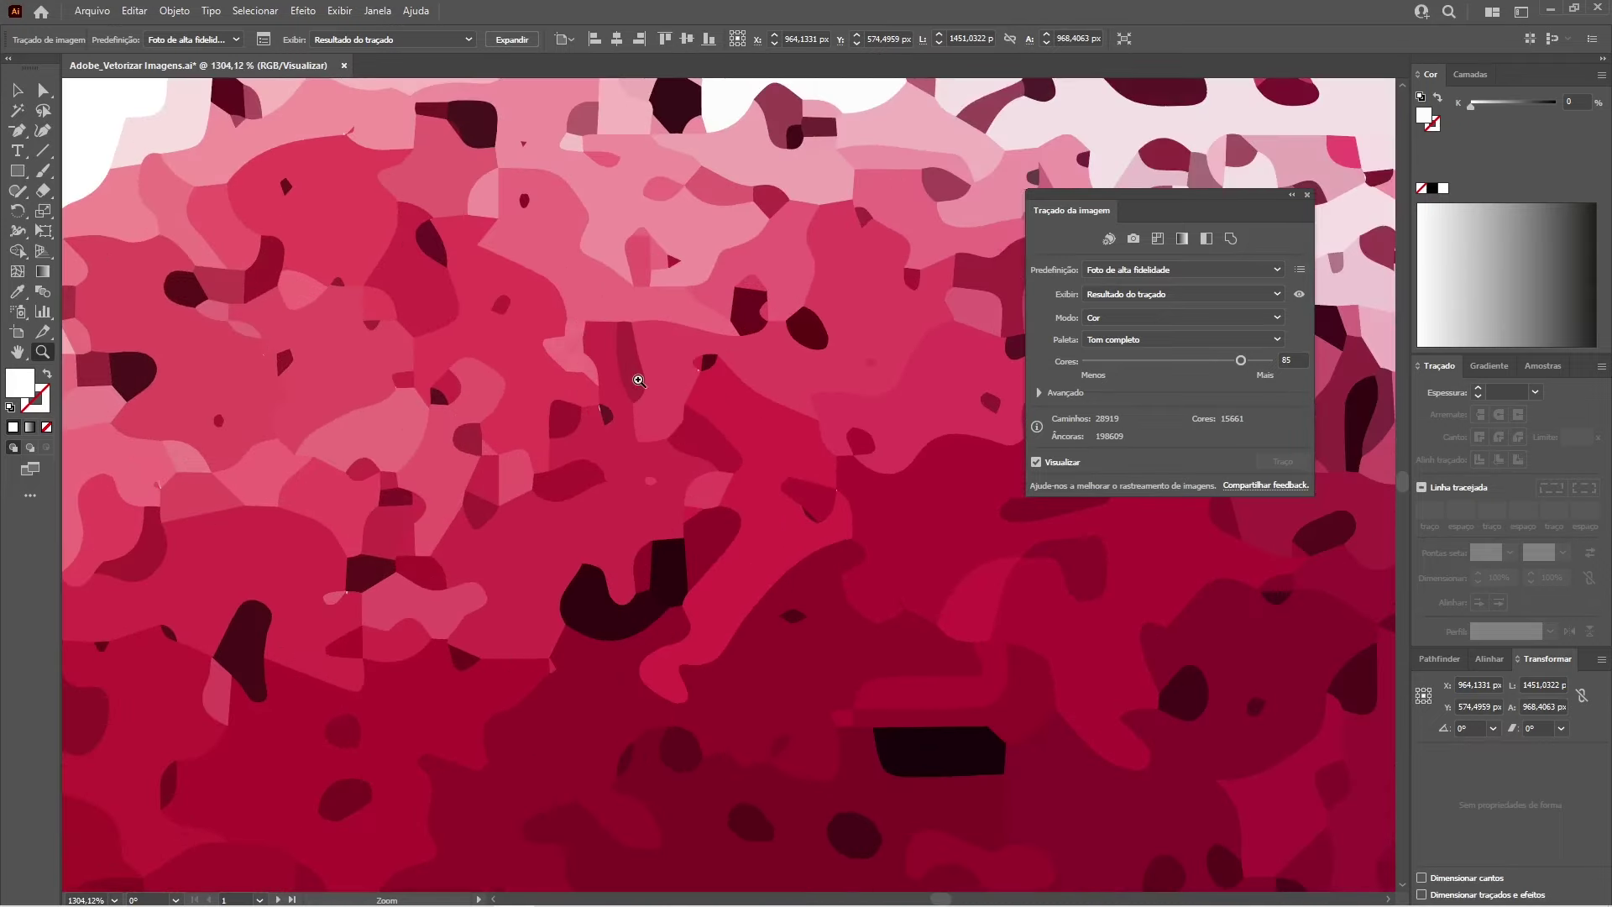
click(648, 417)
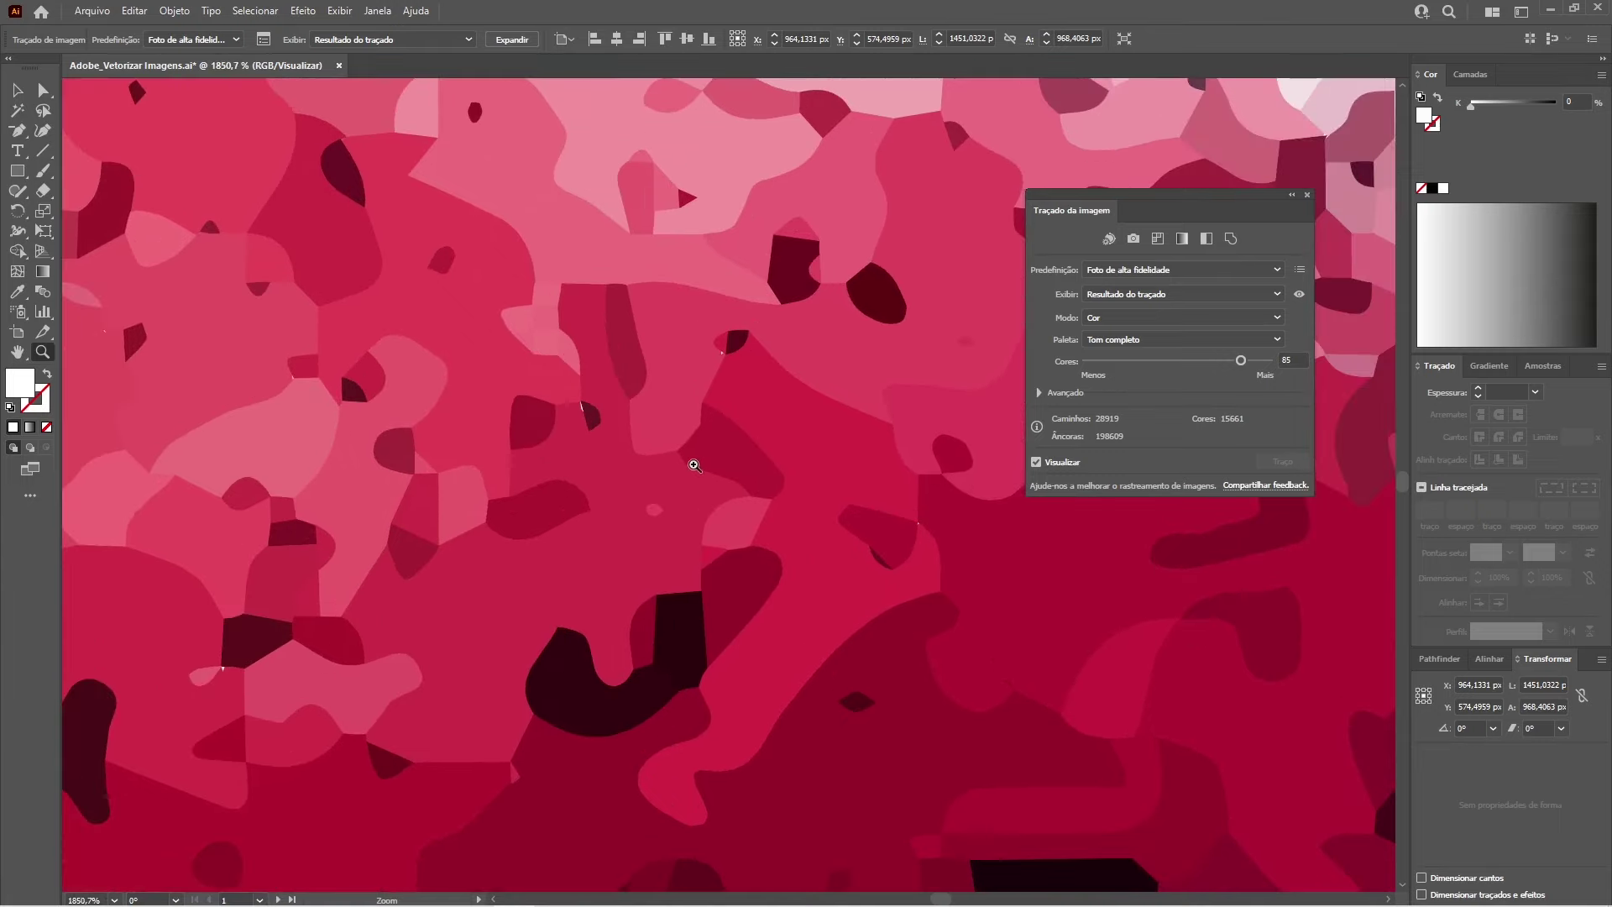
click(697, 457)
alt+click(745, 486)
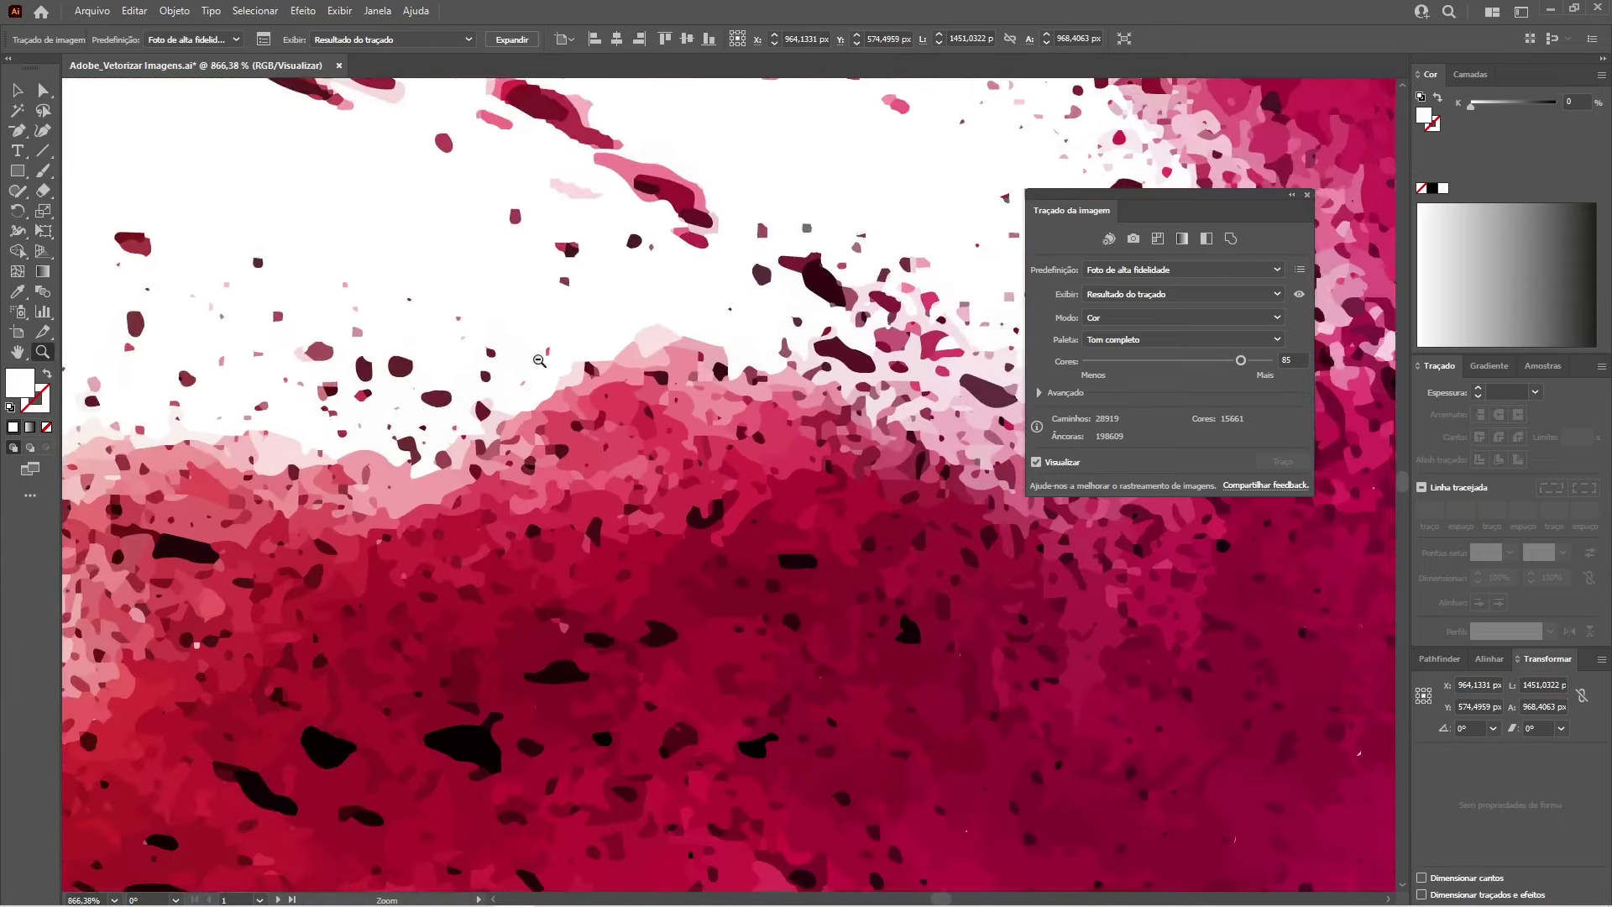
alt+click(740, 471)
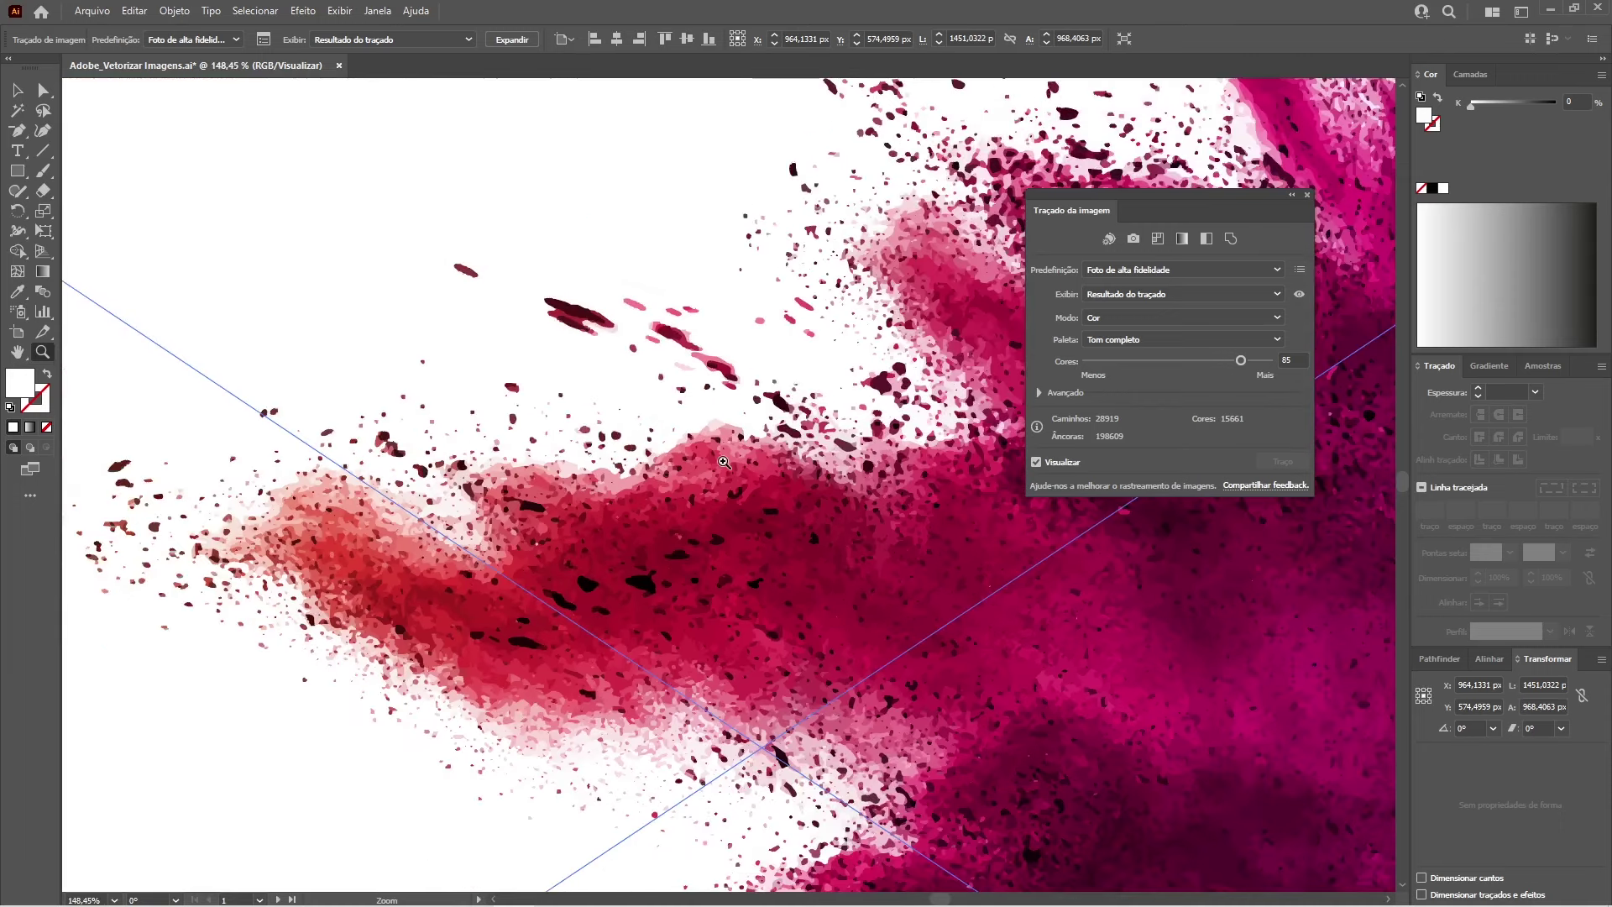
alt+click(760, 529)
key(space)
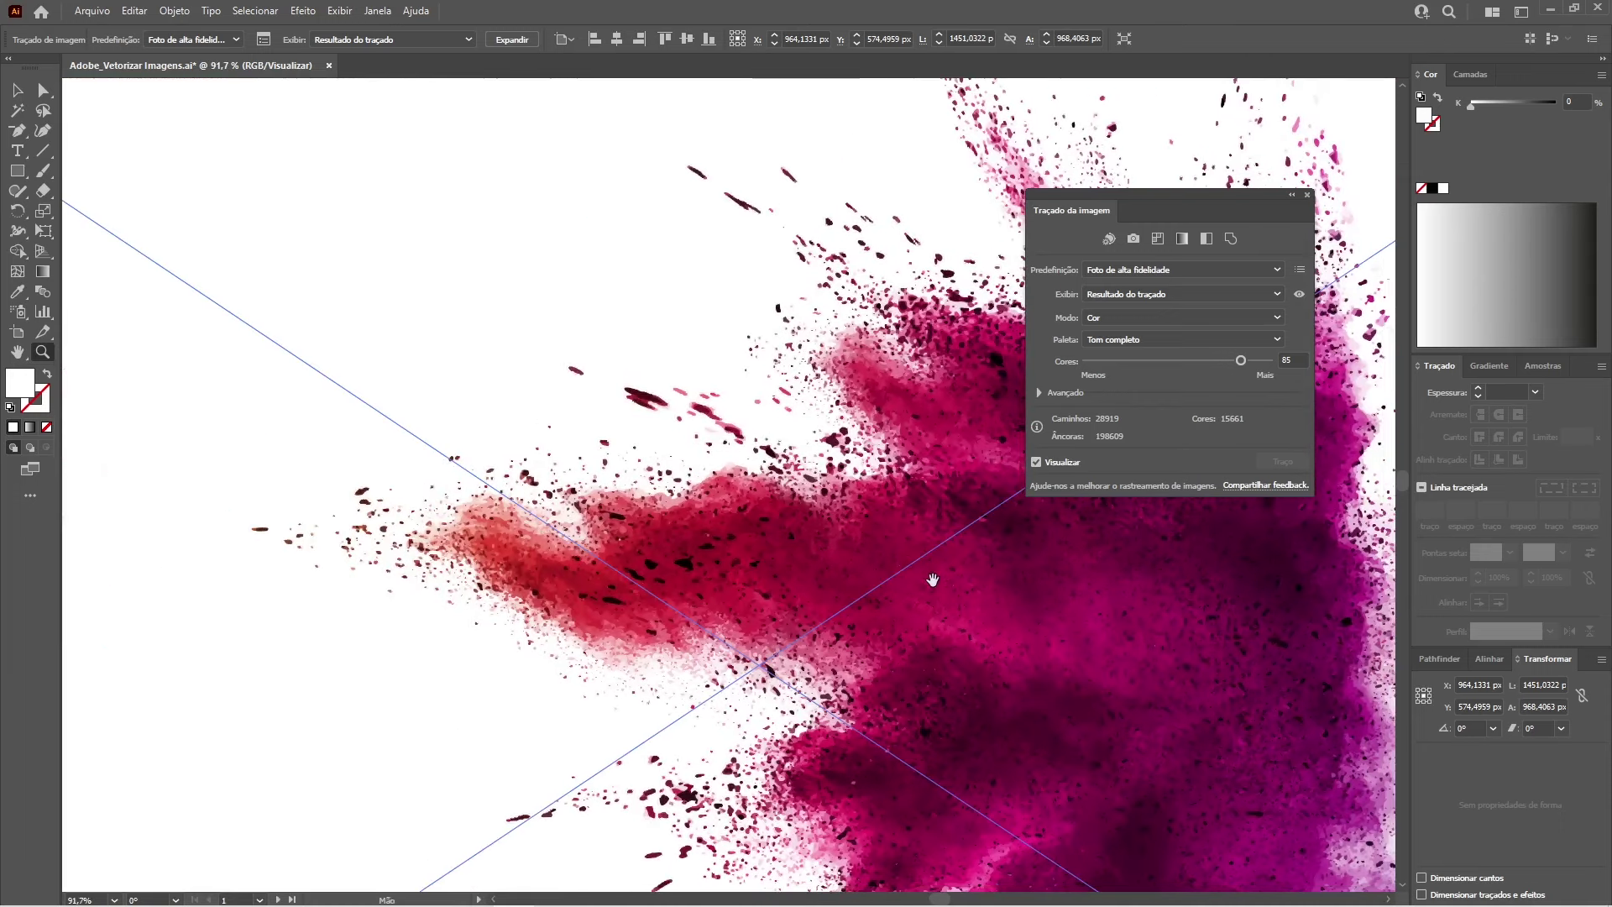
drag(933, 579, 711, 498)
alt+click(802, 480)
drag(802, 480, 707, 421)
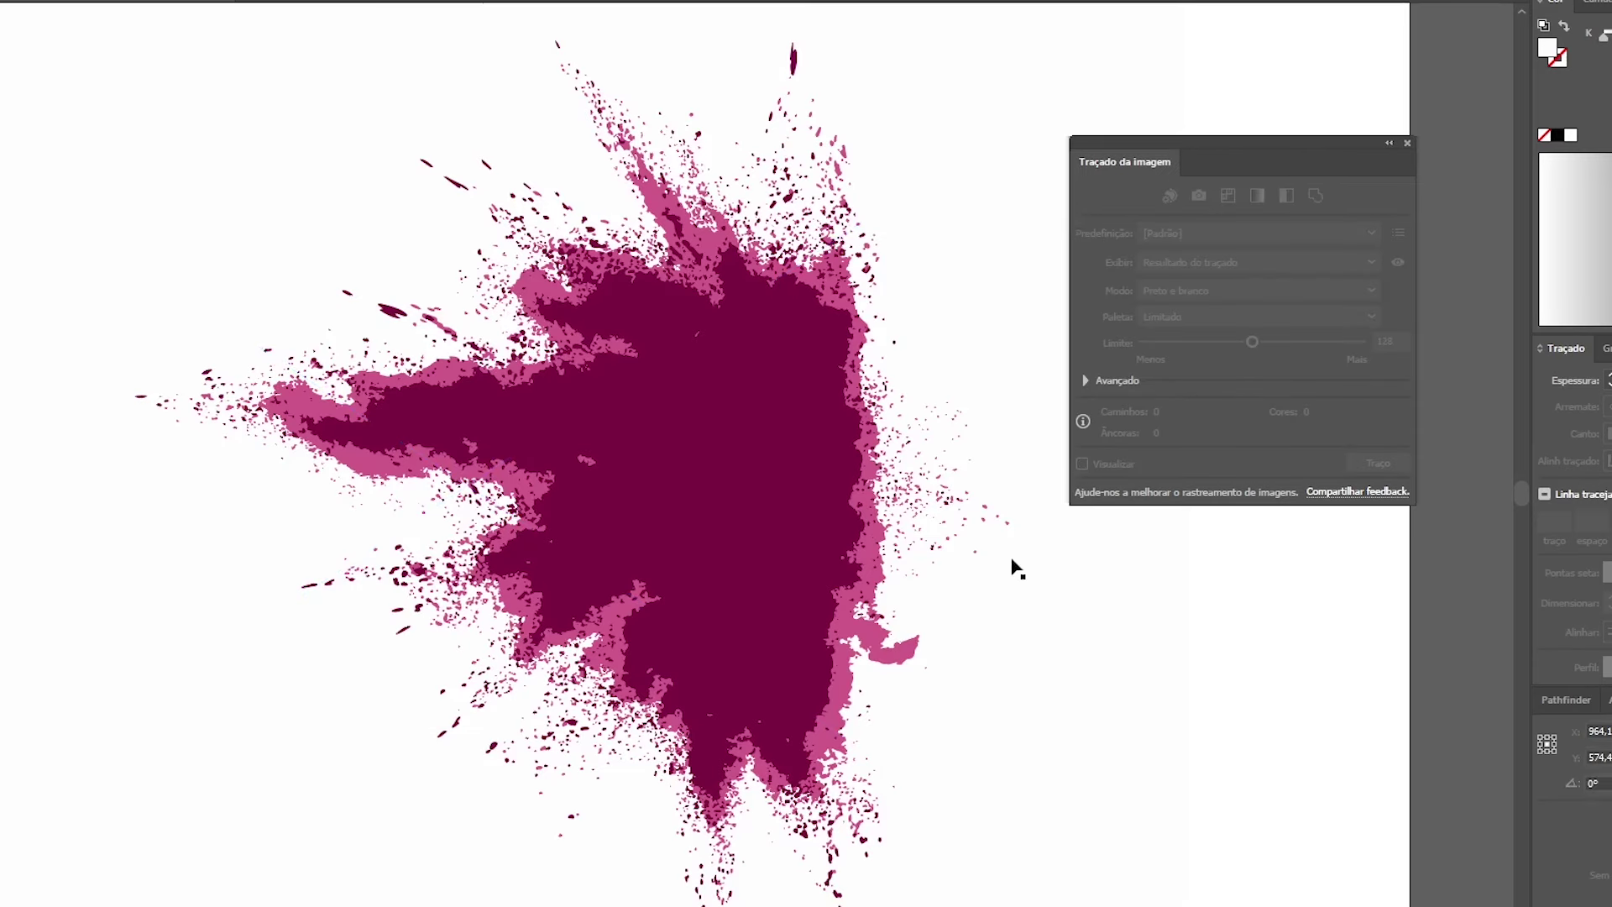
Step: Set the high-fidelity powder explosion tracing to the Adjacente method and turn on Ignorar branco in the advanced options
click(702, 466)
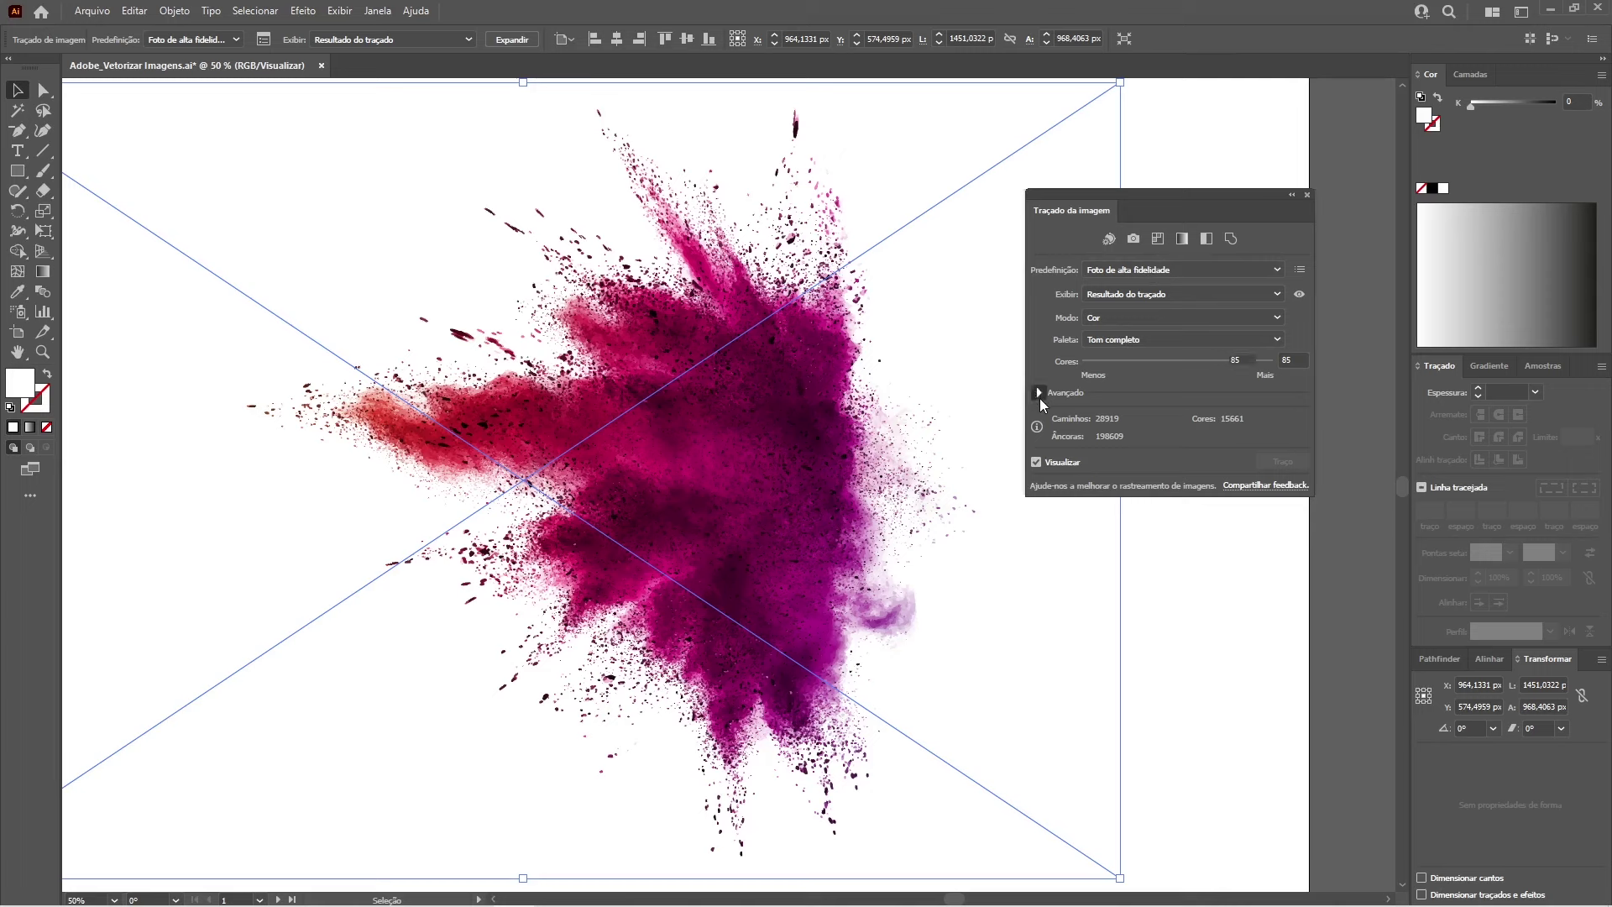
click(1038, 393)
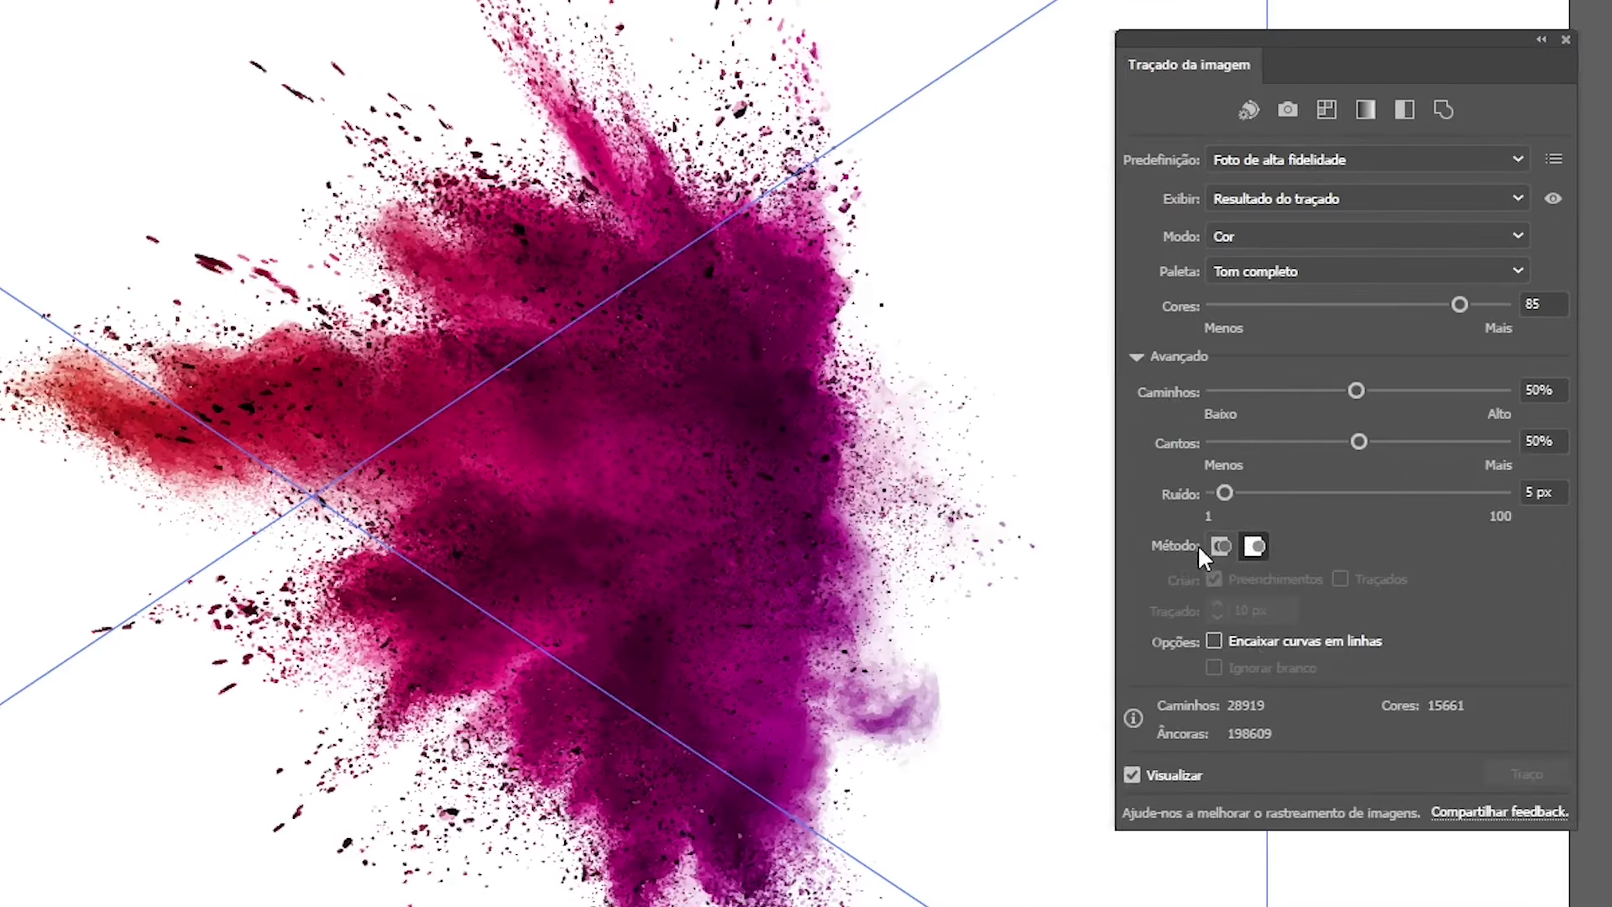
click(1221, 545)
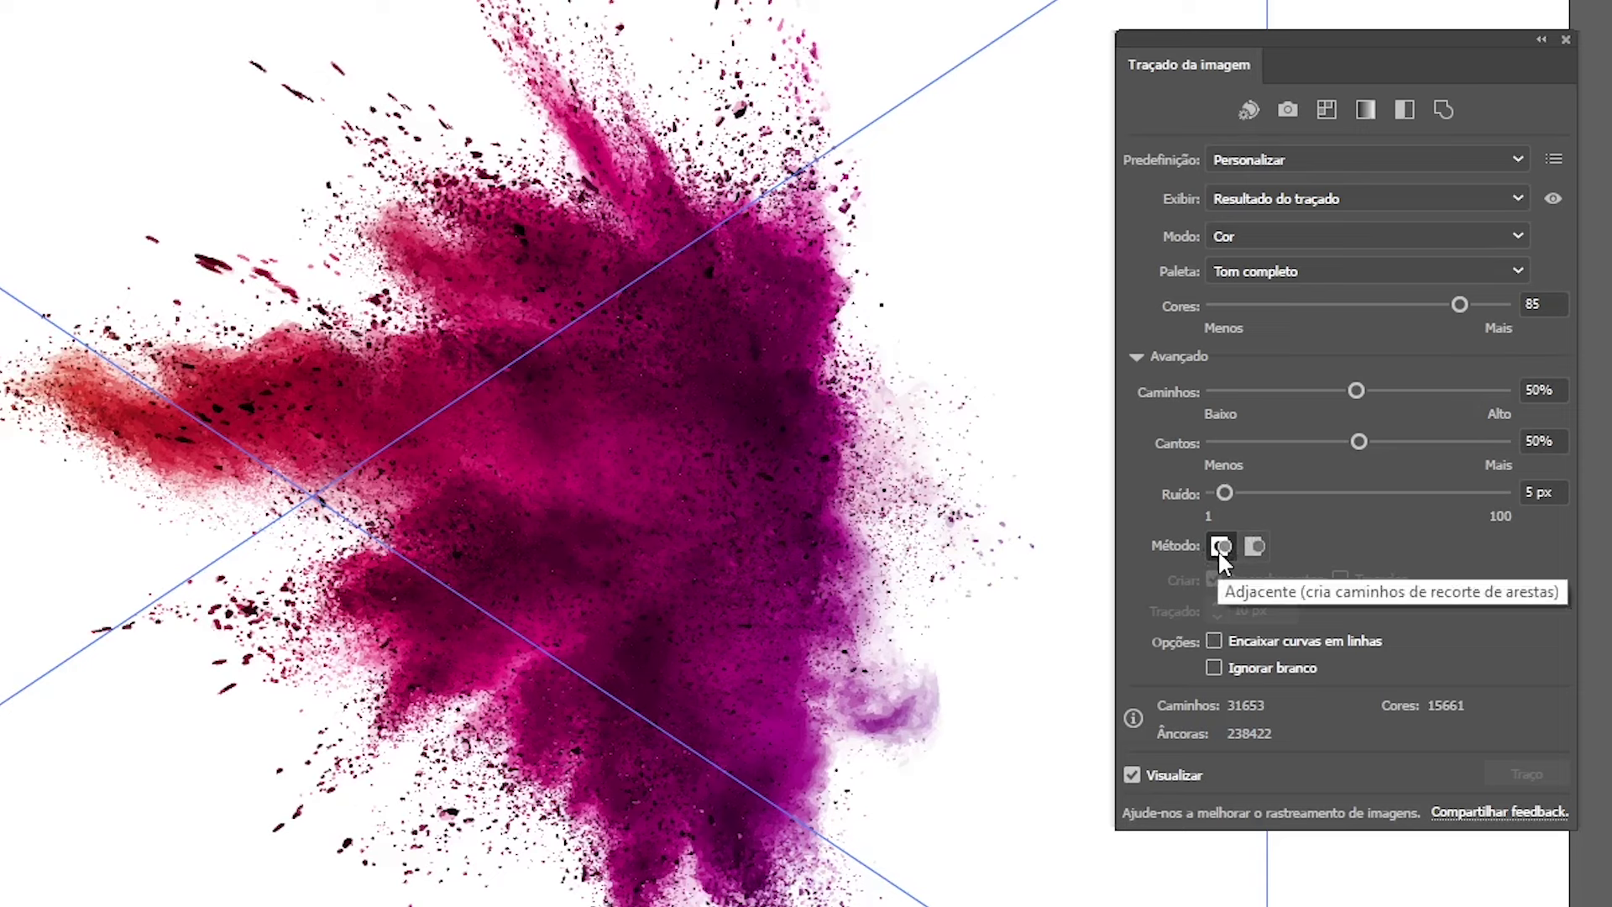
click(1210, 663)
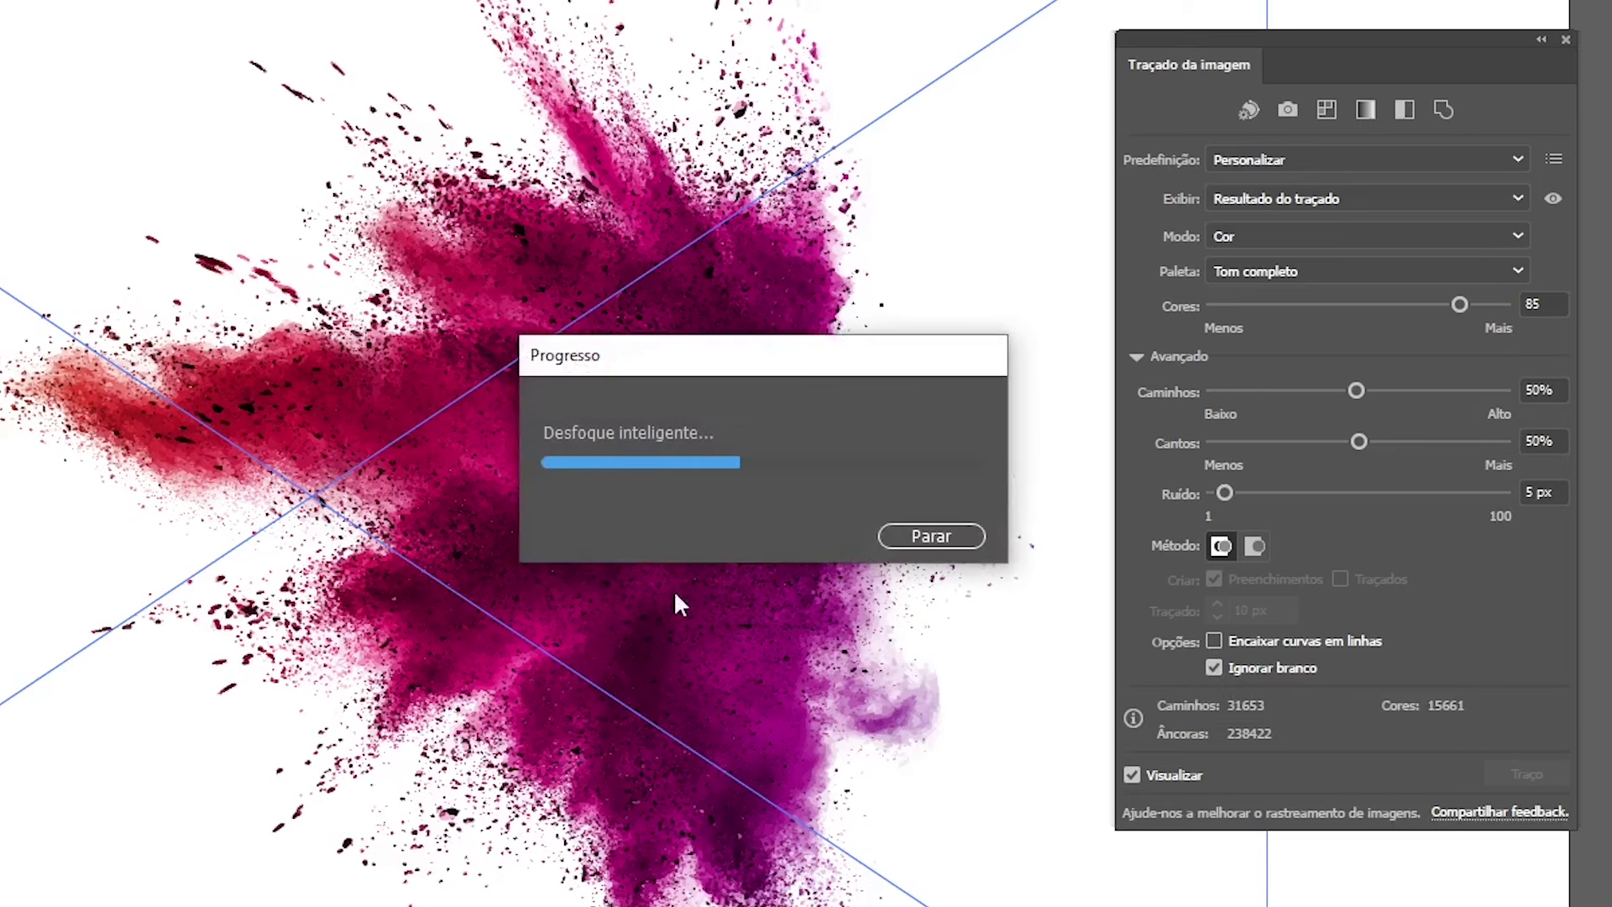
Step: Expand the powder explosion tracing into editable paths, and directly select a single small colour shape in the middle of the cloud
key(ctrl+minus)
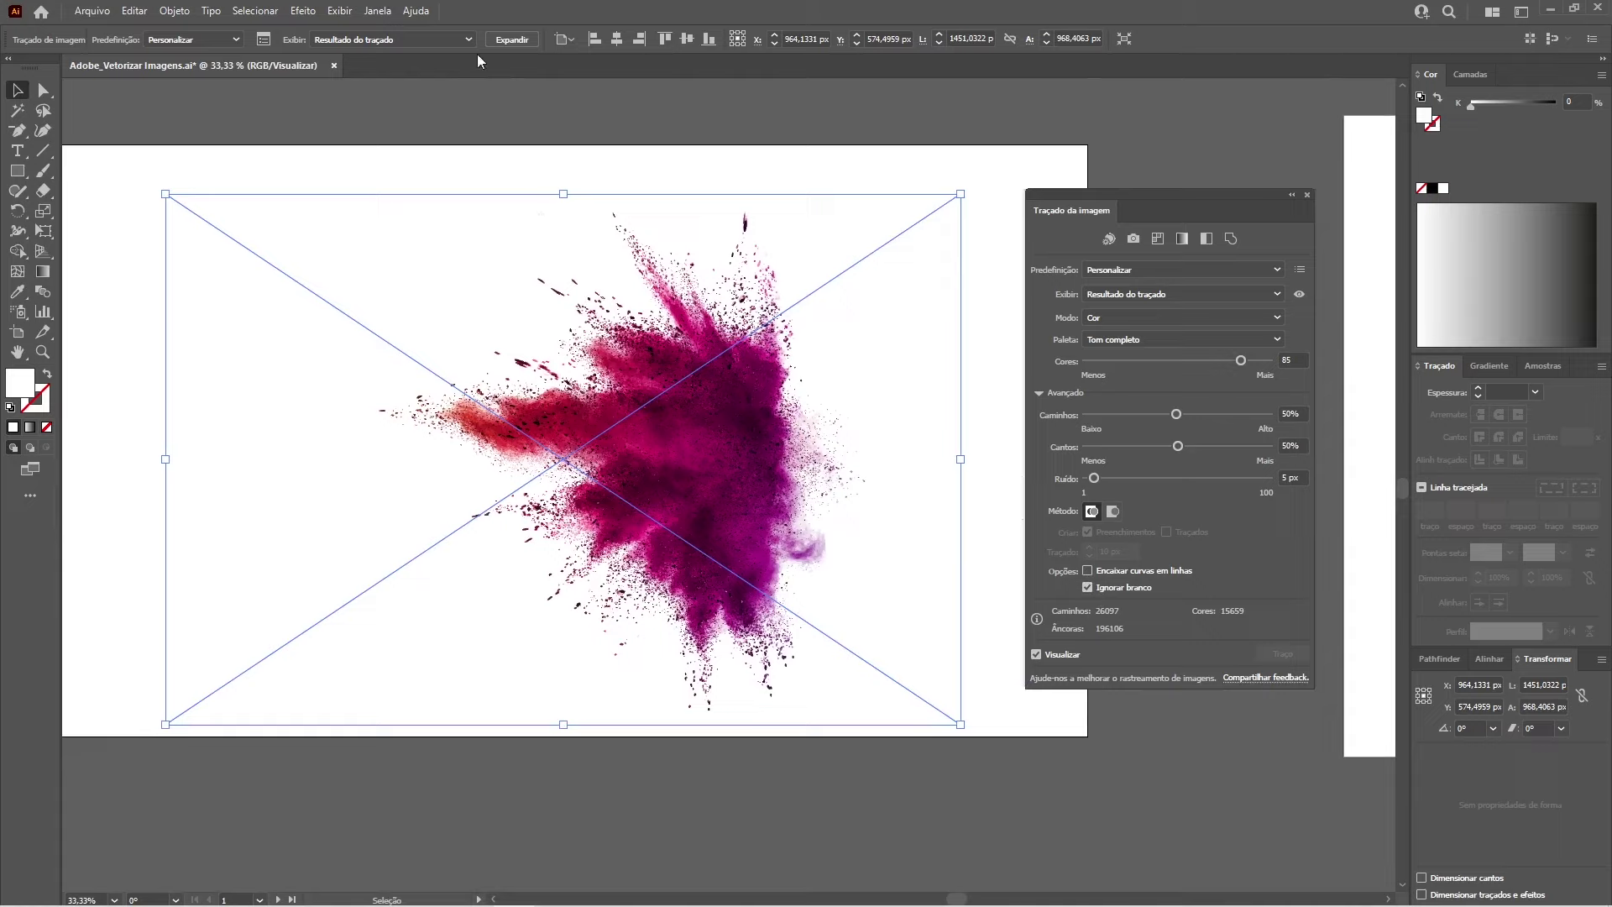
click(511, 39)
click(432, 151)
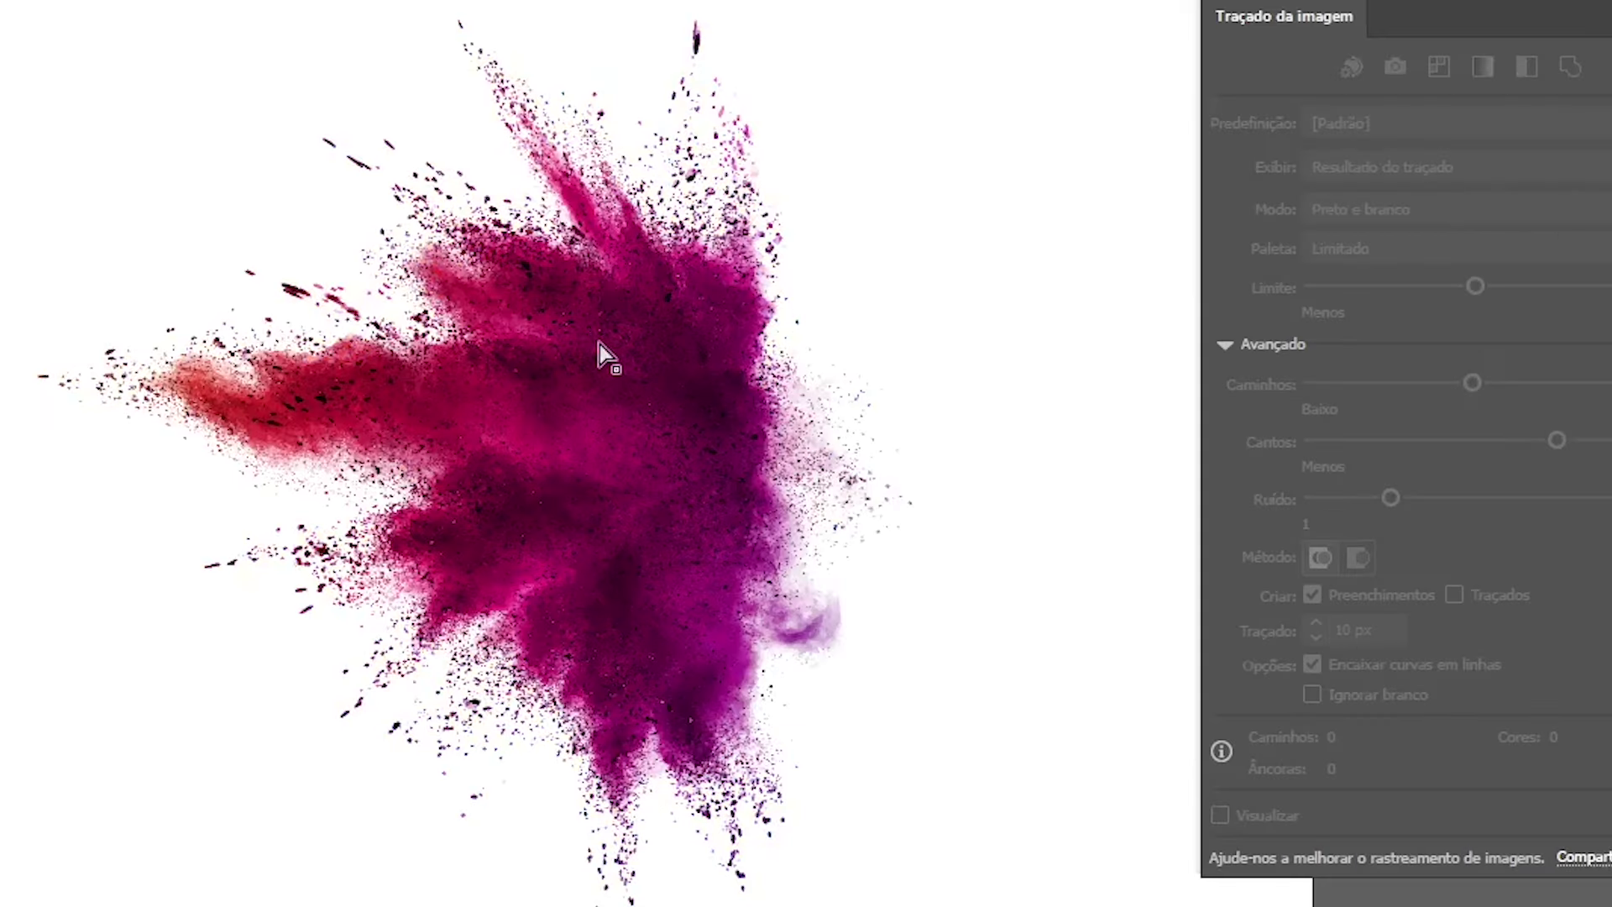
click(693, 392)
click(605, 434)
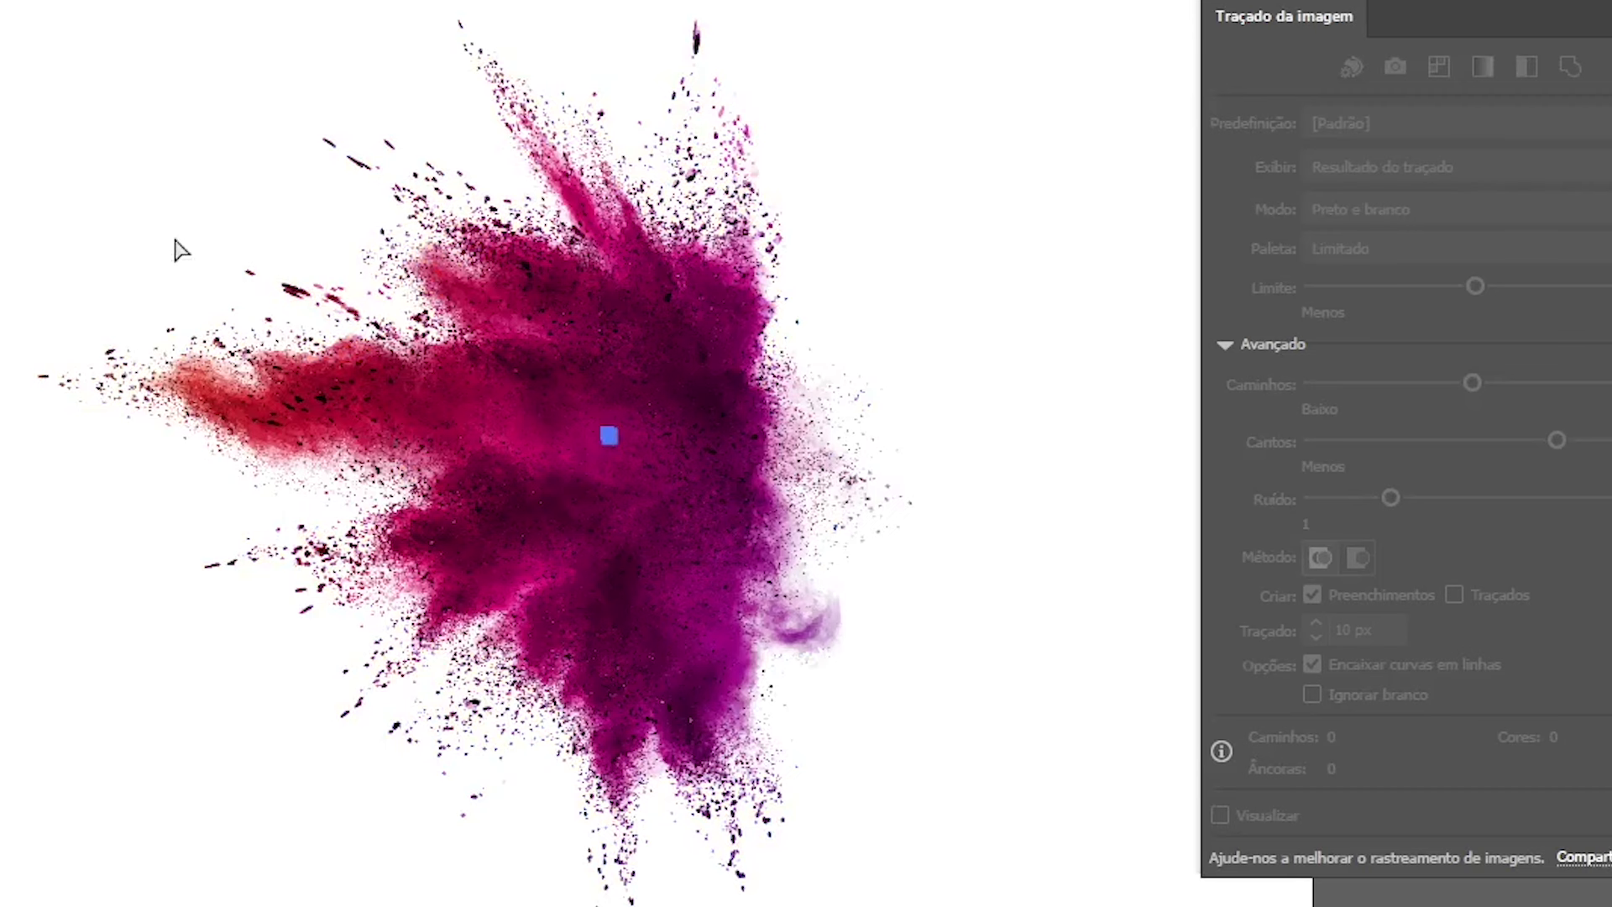